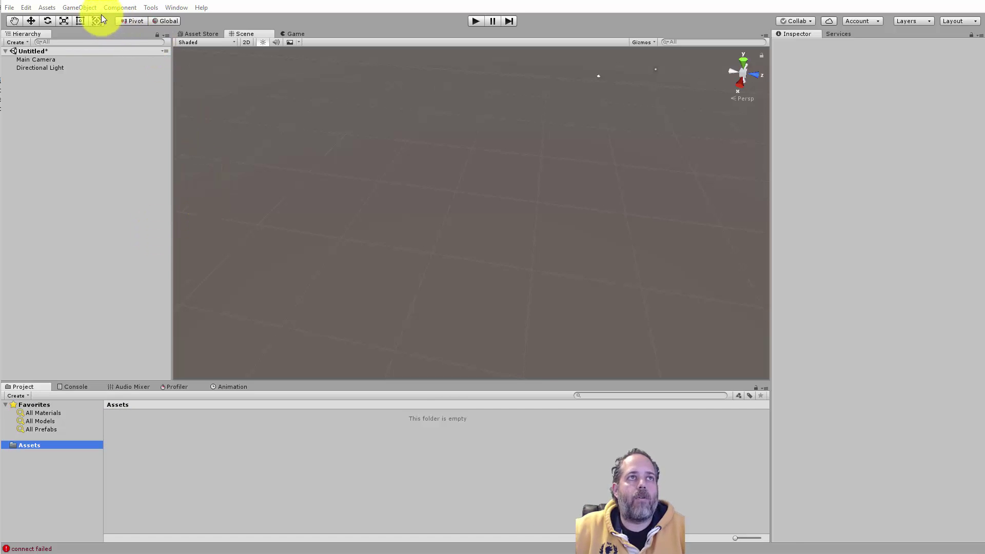
- Add a default cube and scale it along X into a long bar about 7.65 units
click(83, 8)
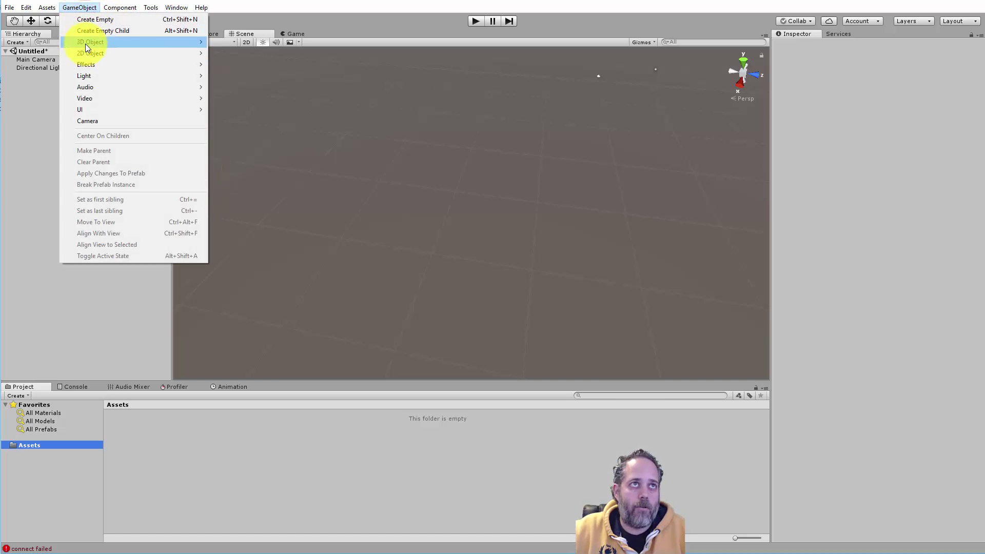
mouse_move(85, 44)
click(221, 38)
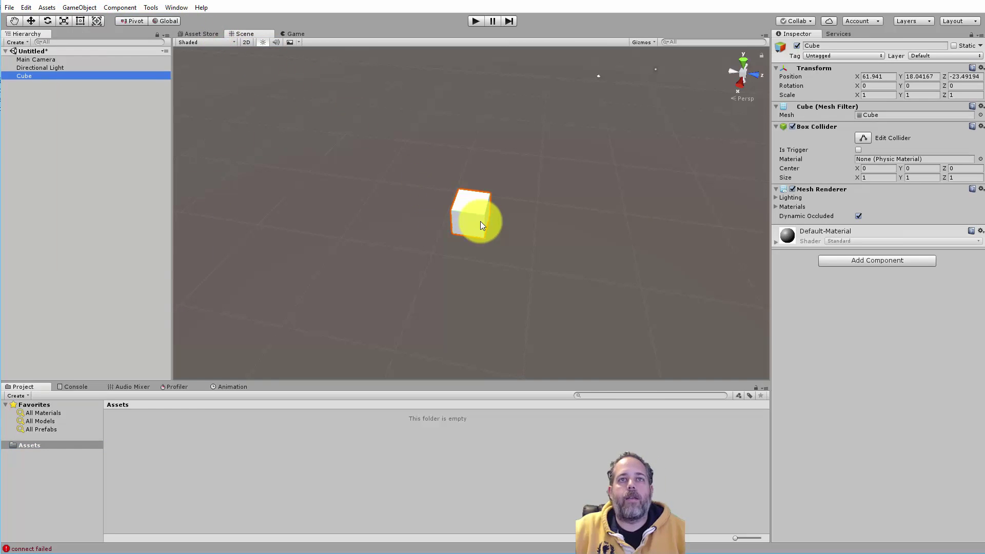
key(w)
key(e)
key(r)
click(456, 250)
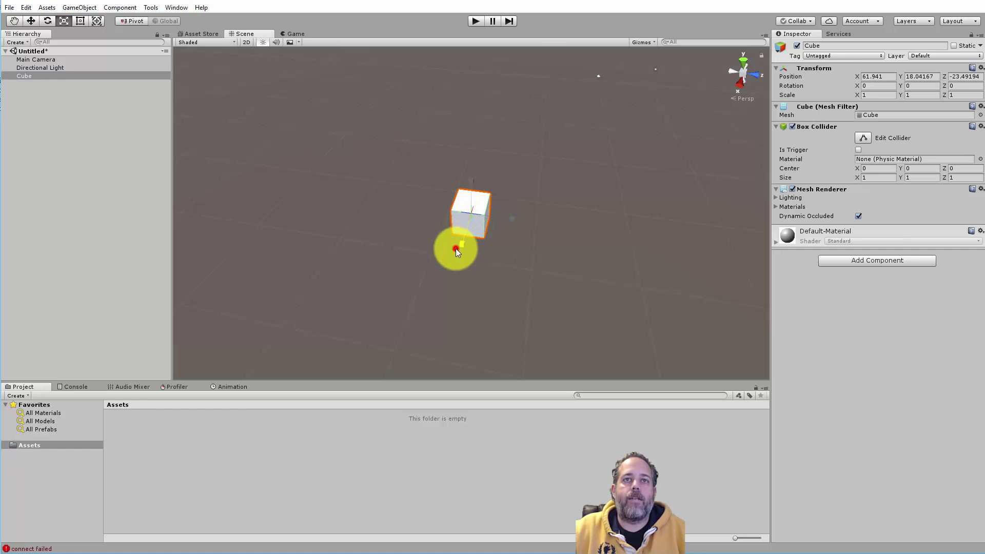
drag(455, 249, 383, 412)
alt+drag(495, 294, 486, 260)
- Duplicate the bar into a parallel copy and a 90°-rotated crossbar, then copy the second bar
key(ctrl+d)
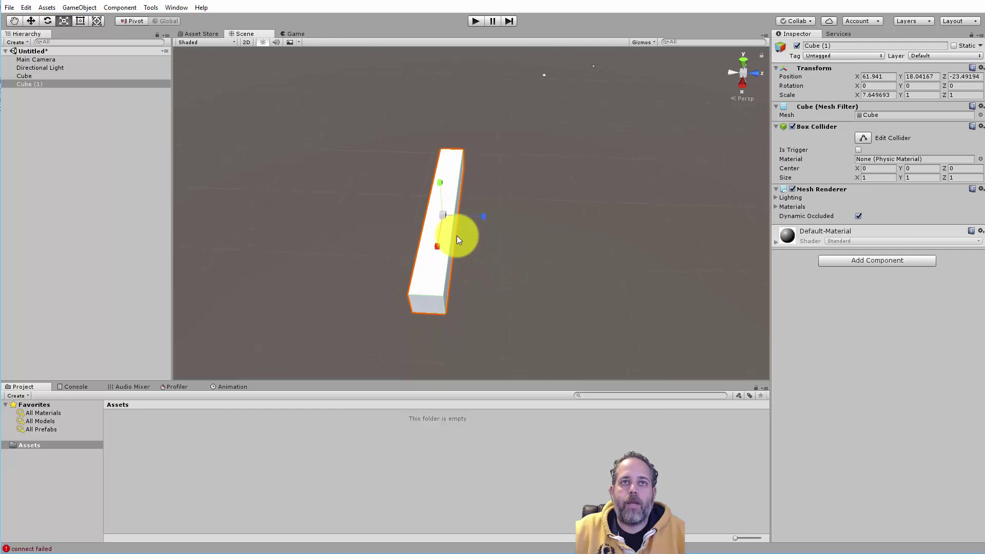
key(w)
drag(482, 214, 417, 142)
key(ctrl+d)
key(e)
key(w)
drag(471, 126, 530, 159)
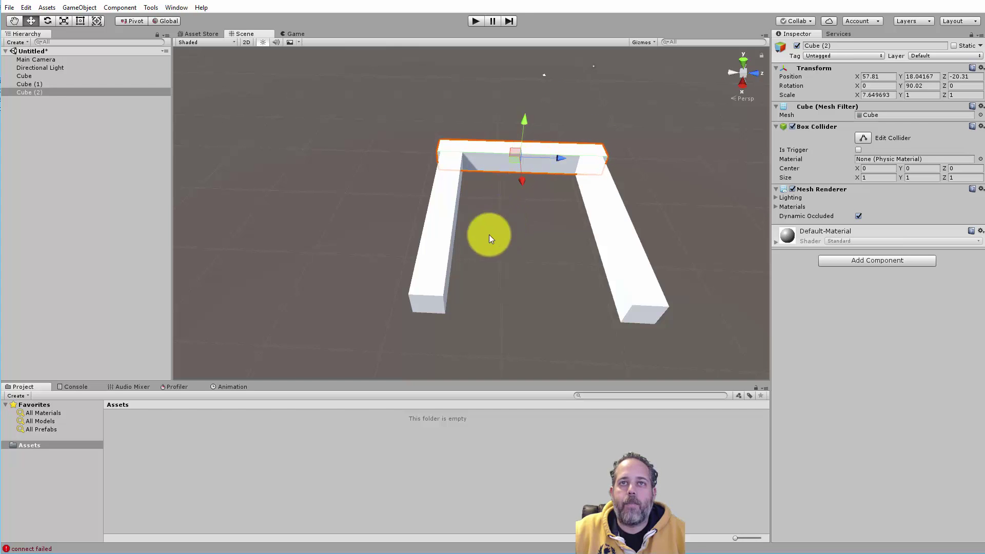
alt+drag(489, 235, 678, 254)
click(568, 209)
key(ctrl+d)
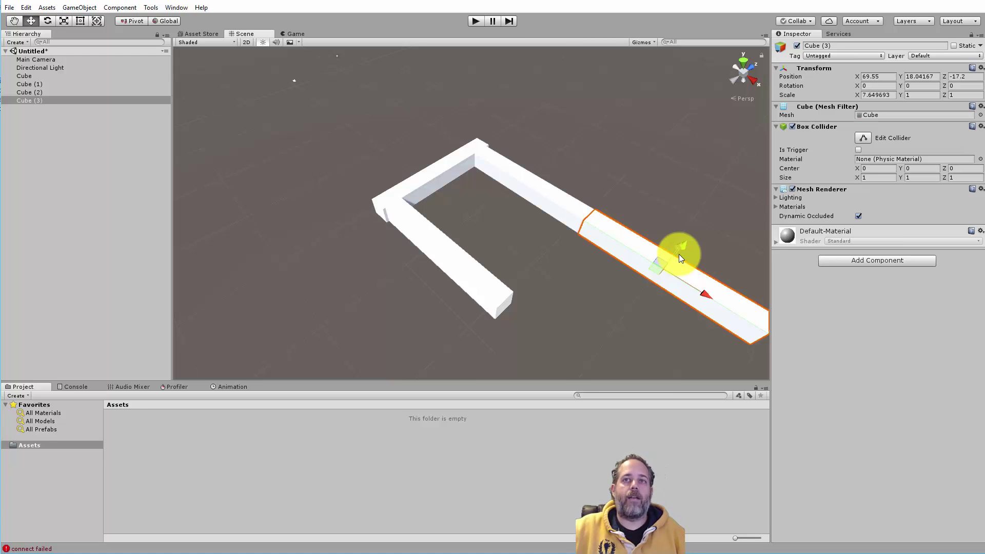
- Scale Cube (1), Cube (2) and Cube up on Y into walls about 5.16 high
click(545, 223)
click(540, 193)
key(r)
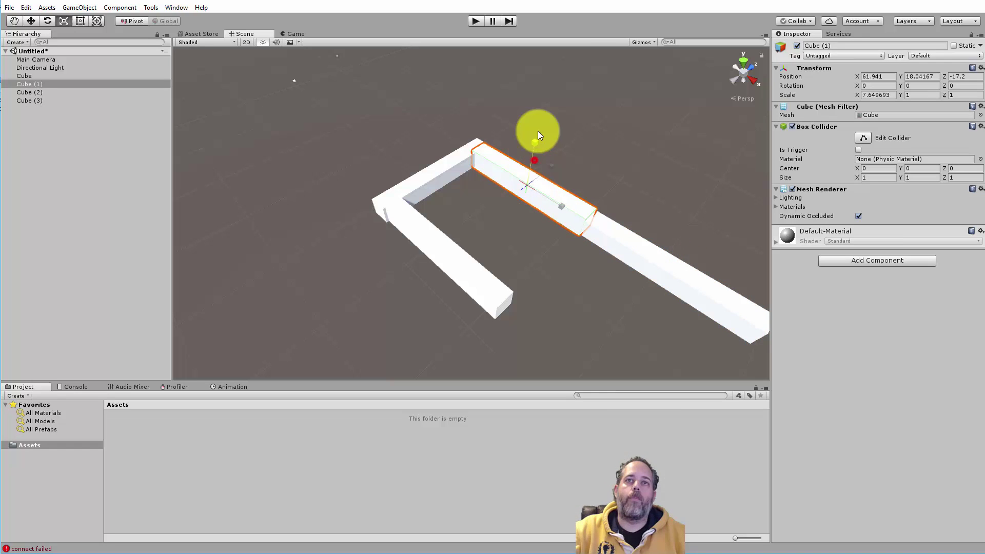
drag(538, 134, 573, 41)
click(442, 174)
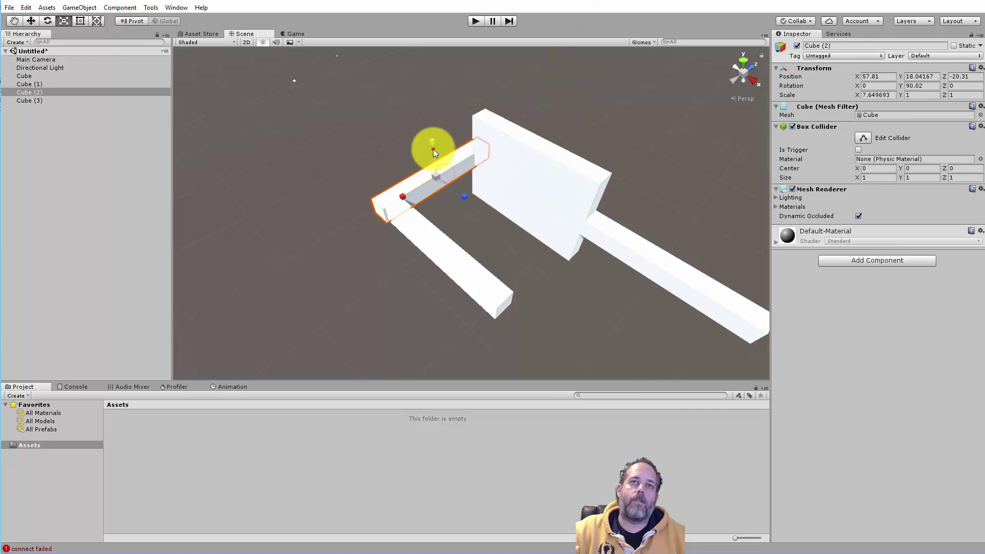
drag(432, 149, 432, 43)
click(445, 247)
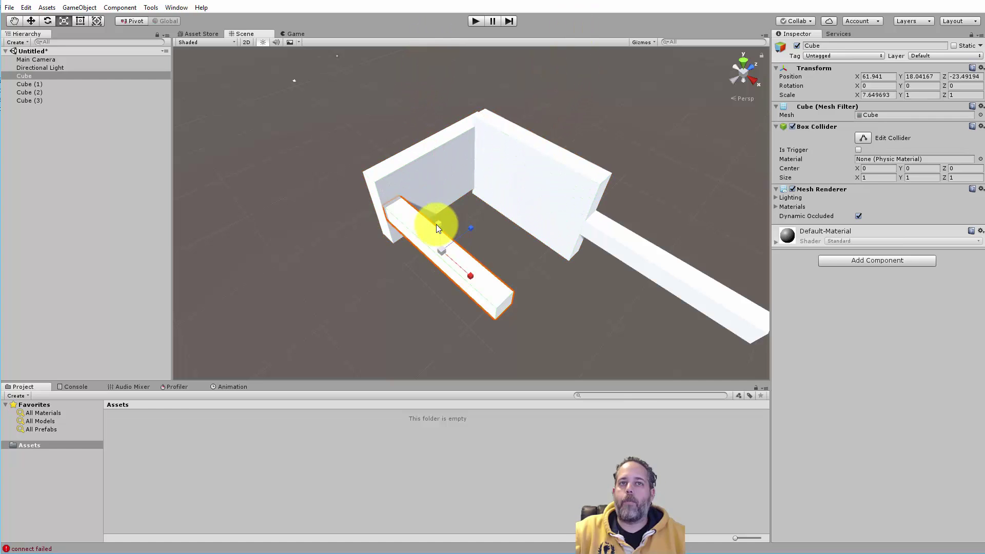
drag(436, 224, 377, 200)
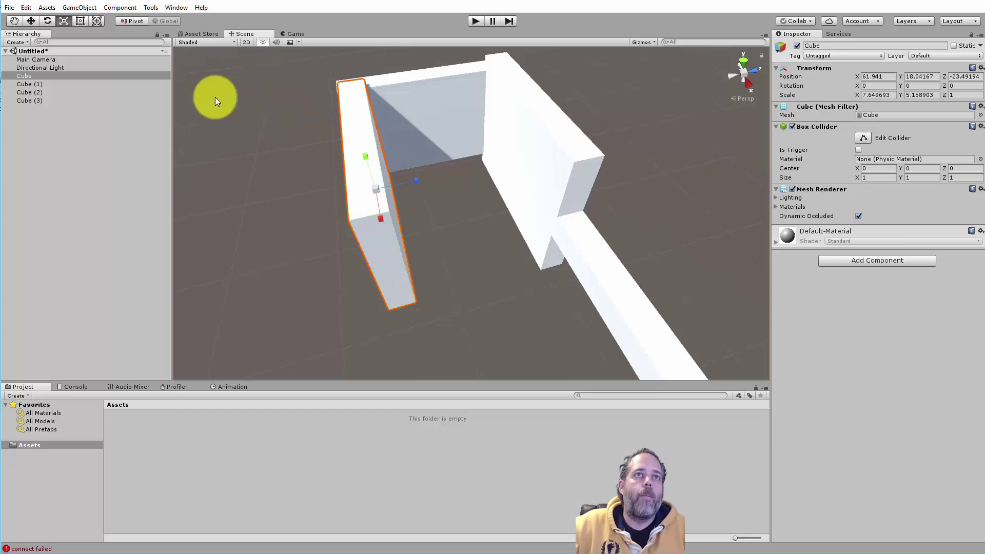
- Import the ProBuilder Basic package from its Asset Store page, including all package files
click(191, 40)
click(195, 35)
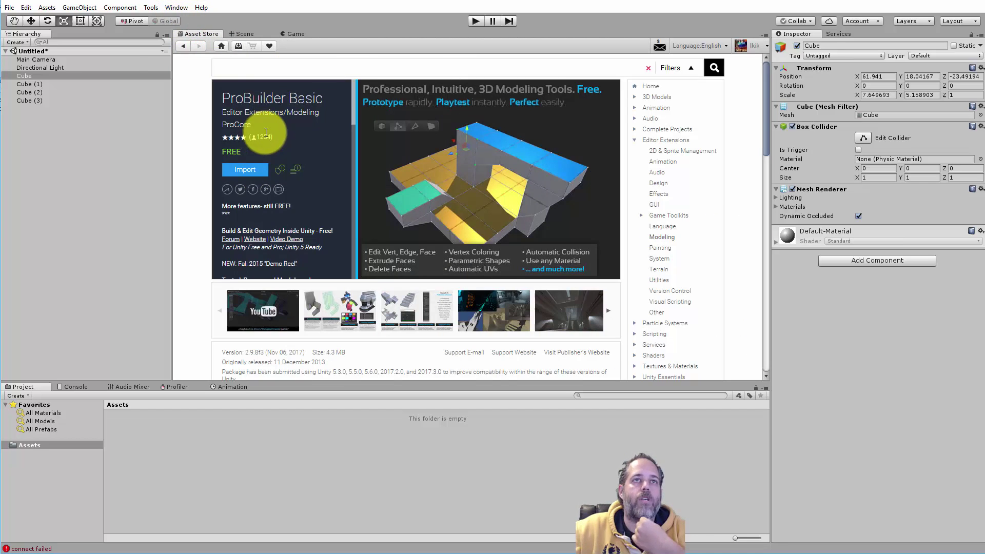
click(253, 170)
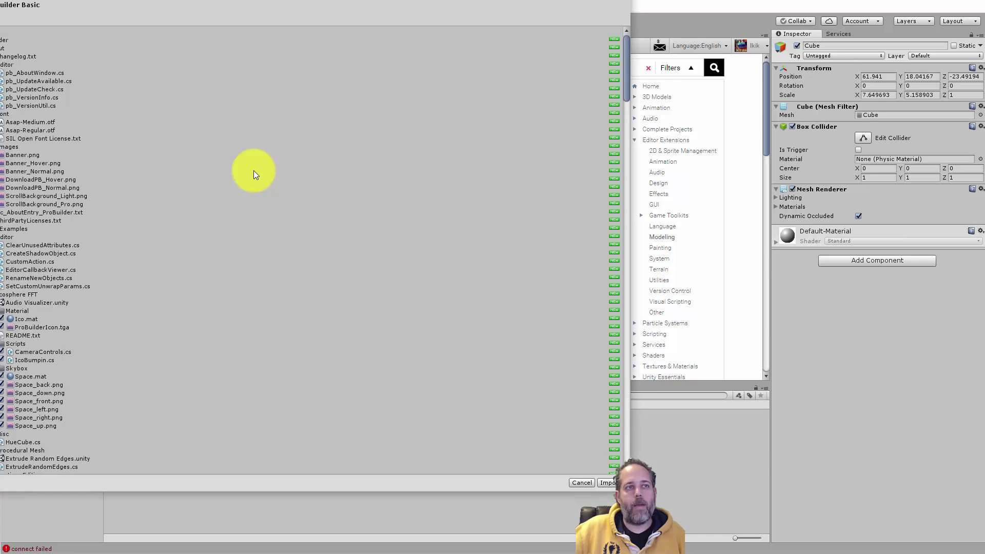
click(610, 483)
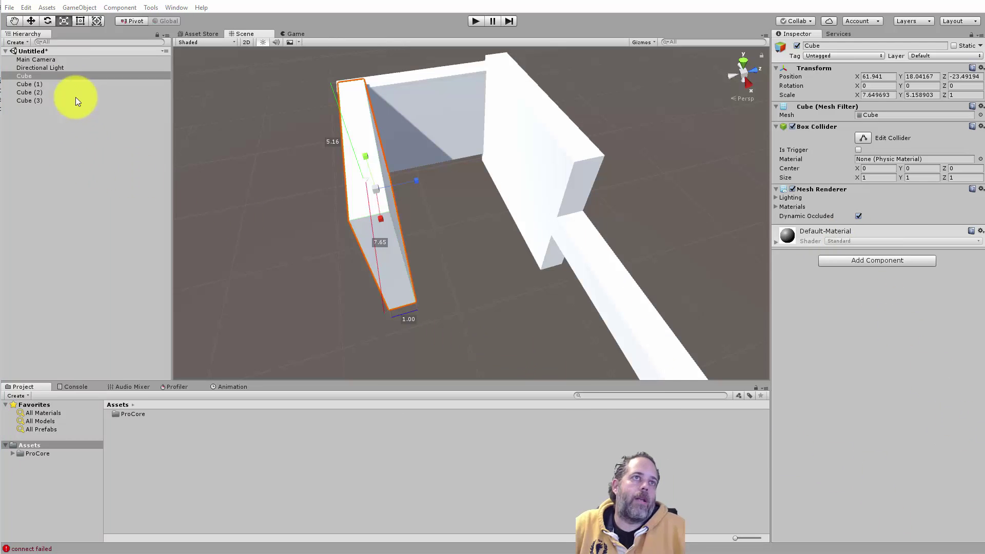
- Delete the four cubes and dock the ProBuilder Basic window beside the scene
shift+click(45, 97)
key(Delete)
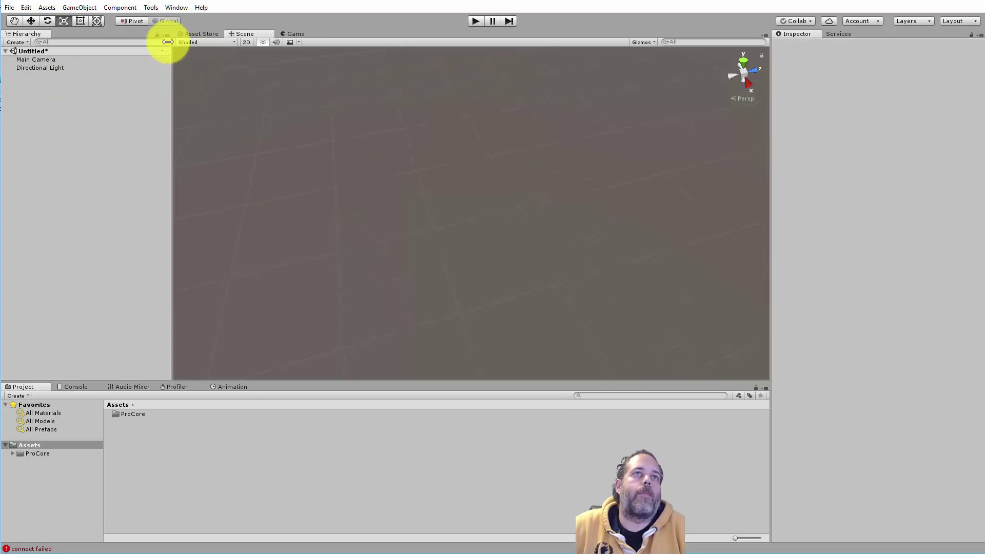
click(156, 8)
click(169, 30)
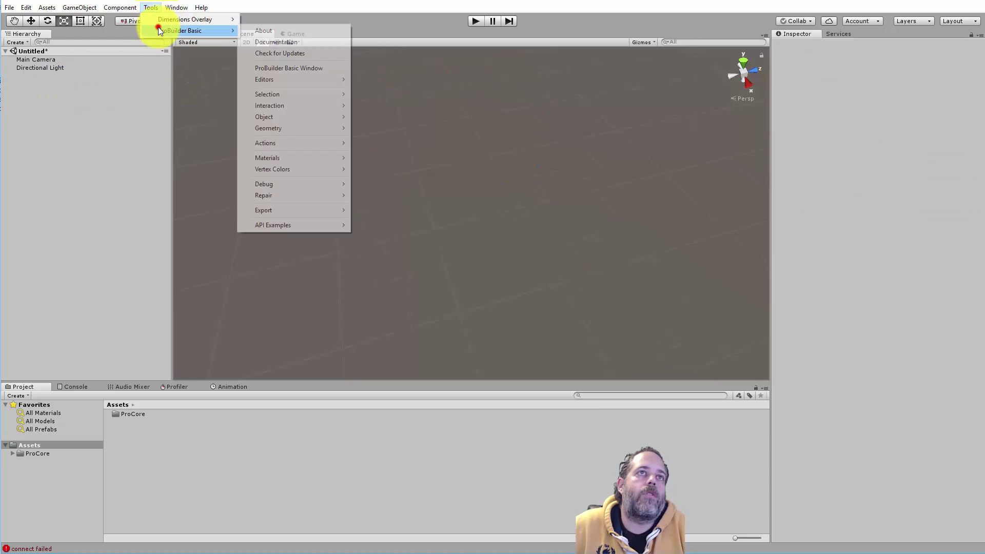
click(303, 68)
drag(75, 105, 835, 180)
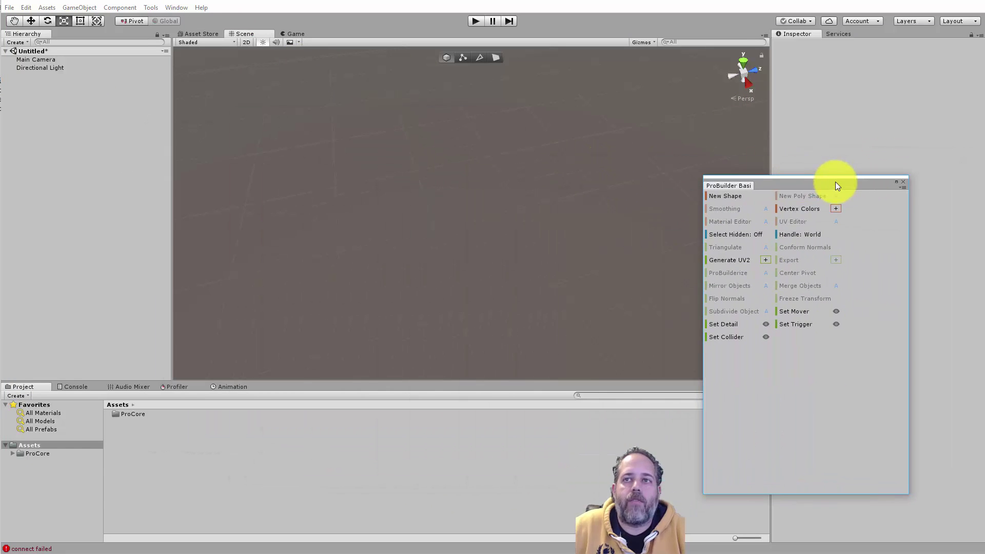
- Build a 1×1×1 ProBuilder Cube with the Shape Tool
click(733, 196)
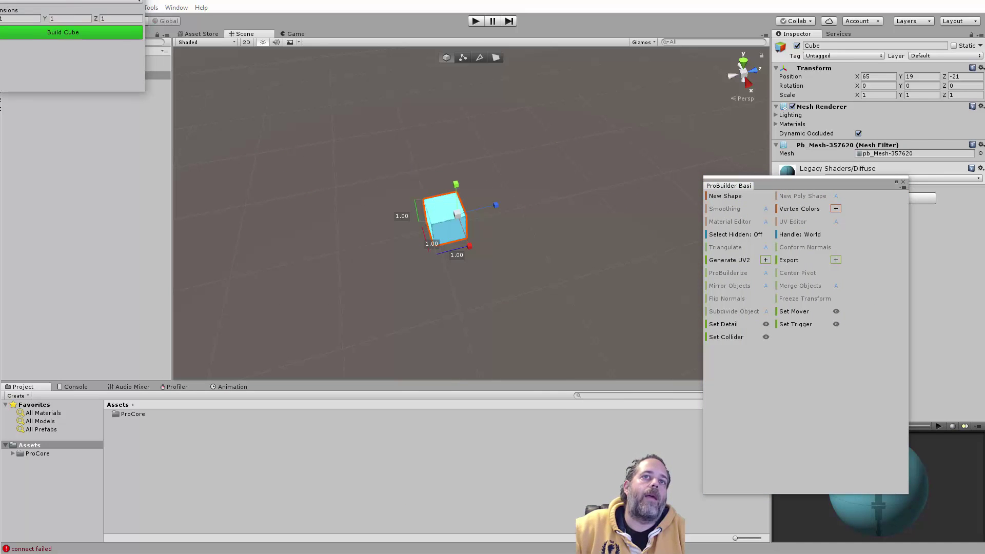
click(238, 174)
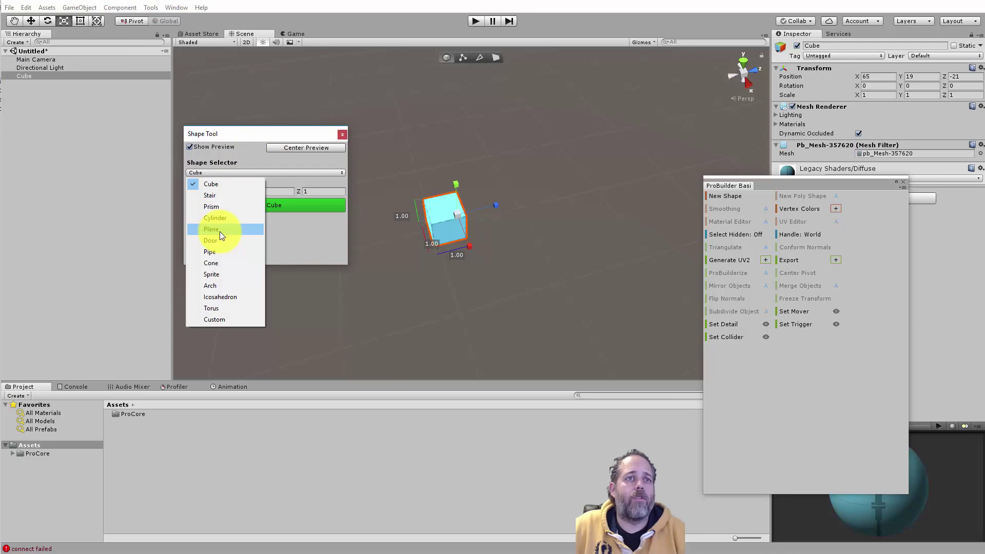
click(216, 183)
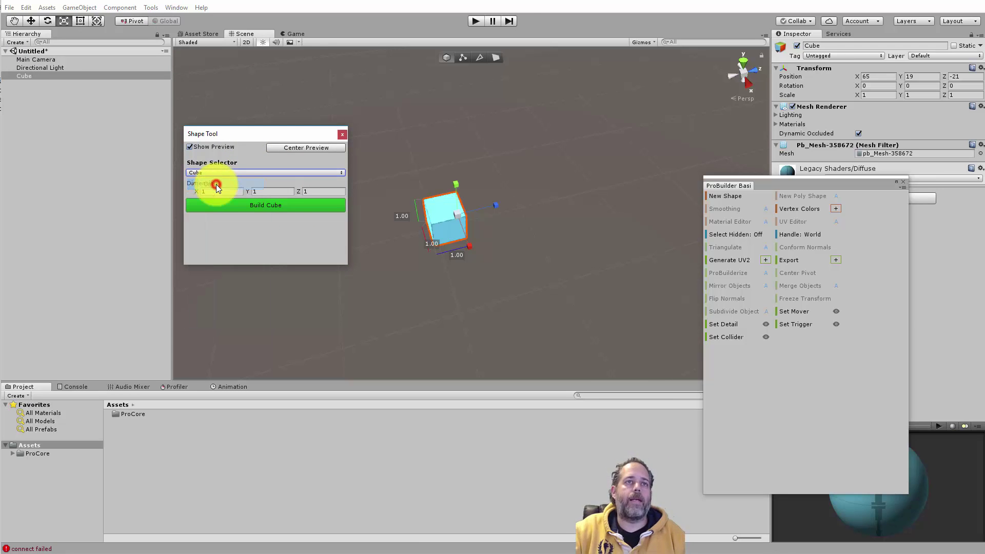
click(235, 206)
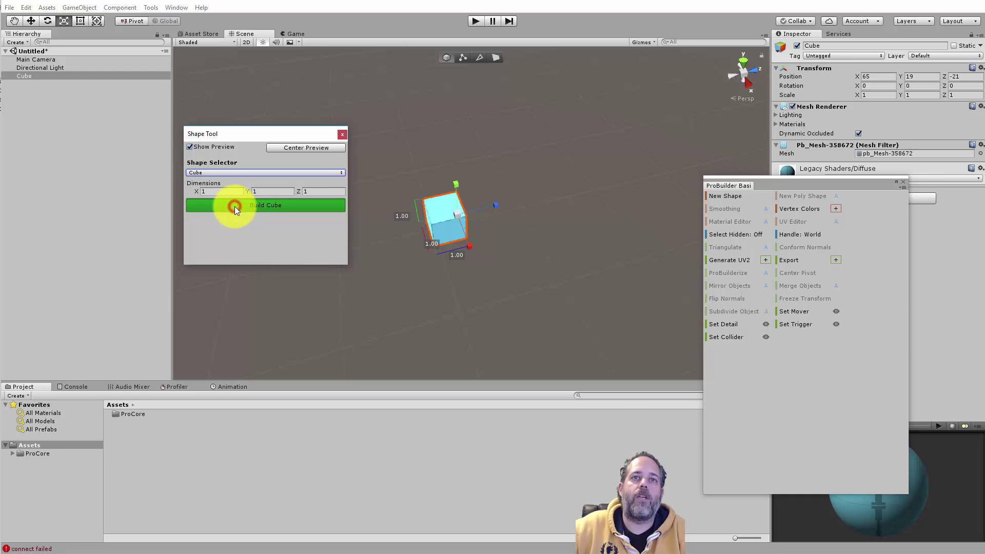
- Close the shape window and switch ProBuilder to face selection mode
click(342, 135)
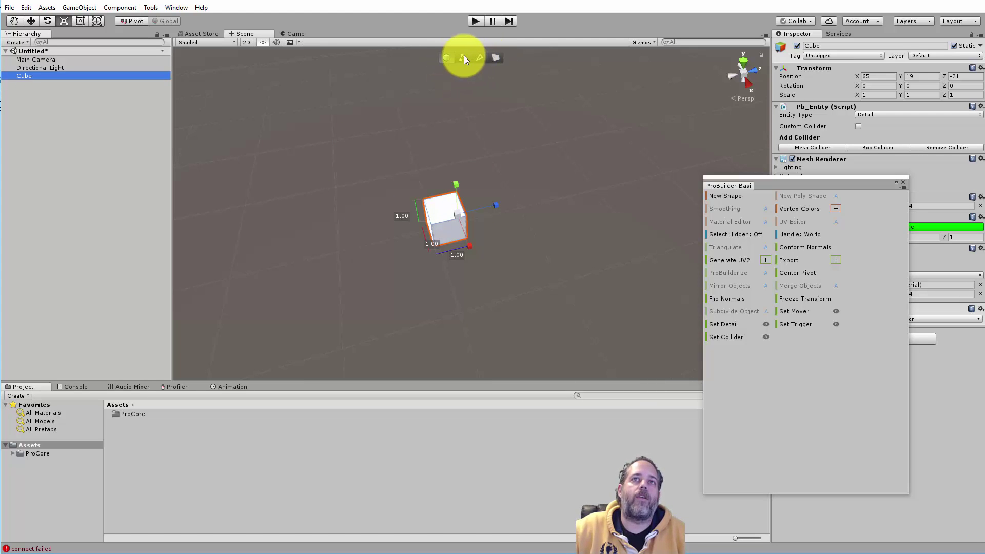
click(448, 56)
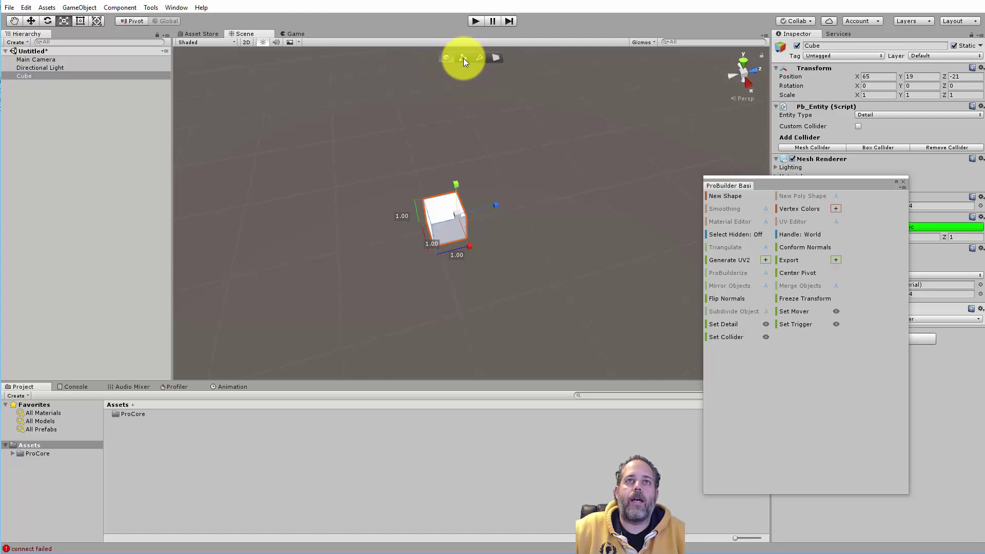
click(463, 57)
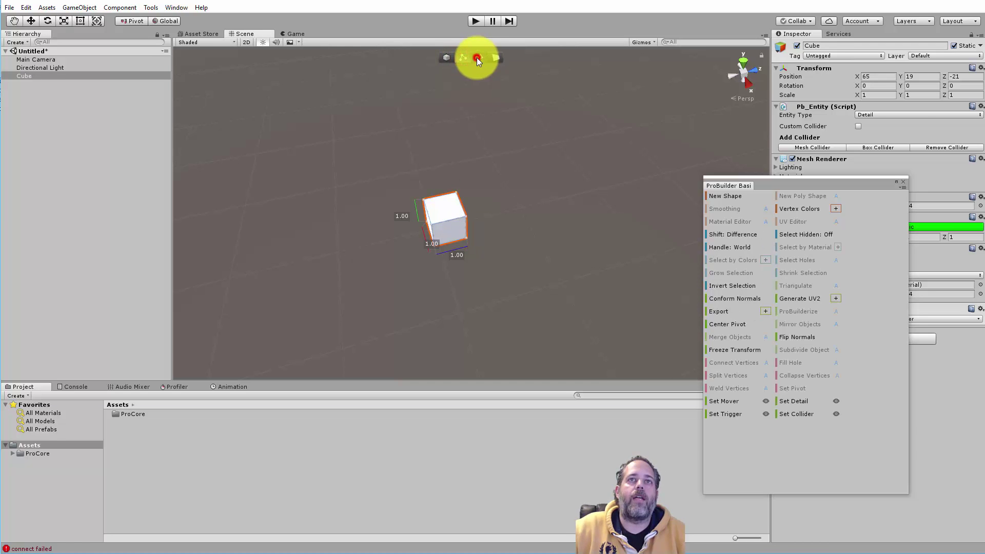
click(477, 57)
click(494, 57)
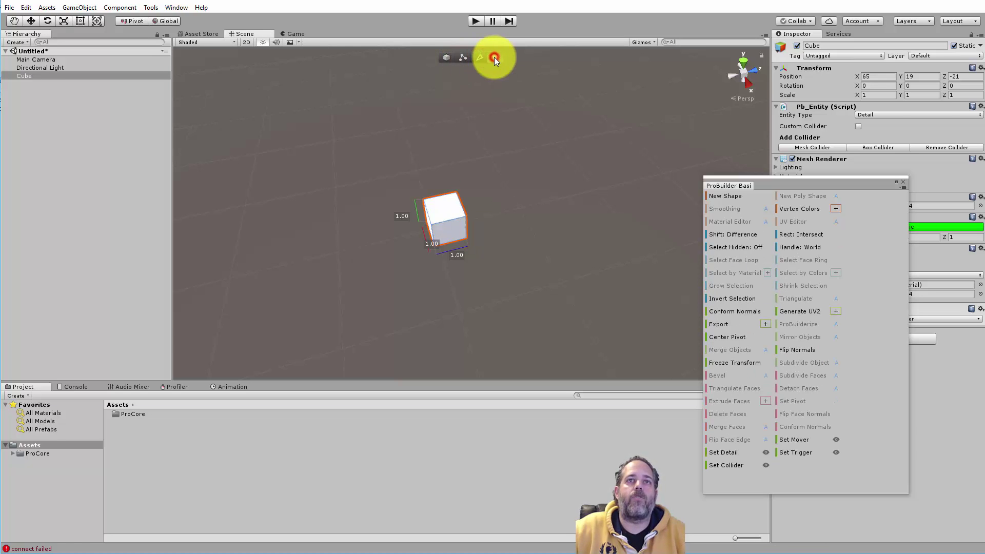
- Extrude one end face of the cube into a 7.00-unit-long box
click(453, 233)
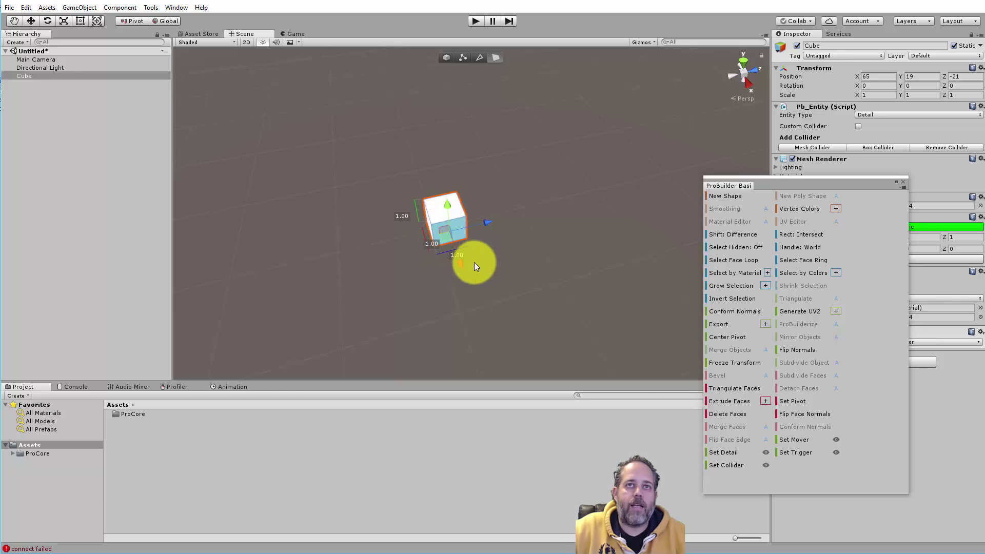
drag(462, 265, 377, 220)
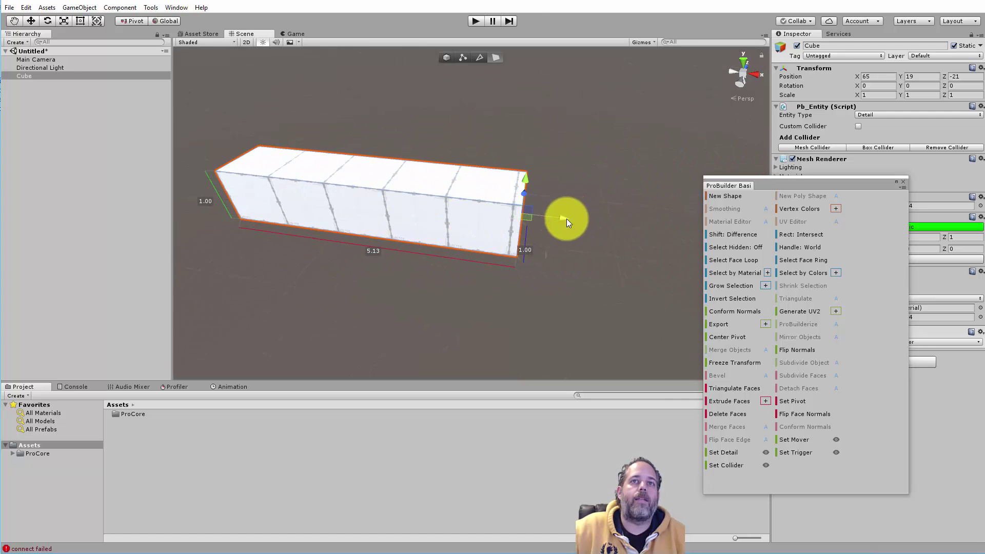
drag(566, 220, 387, 216)
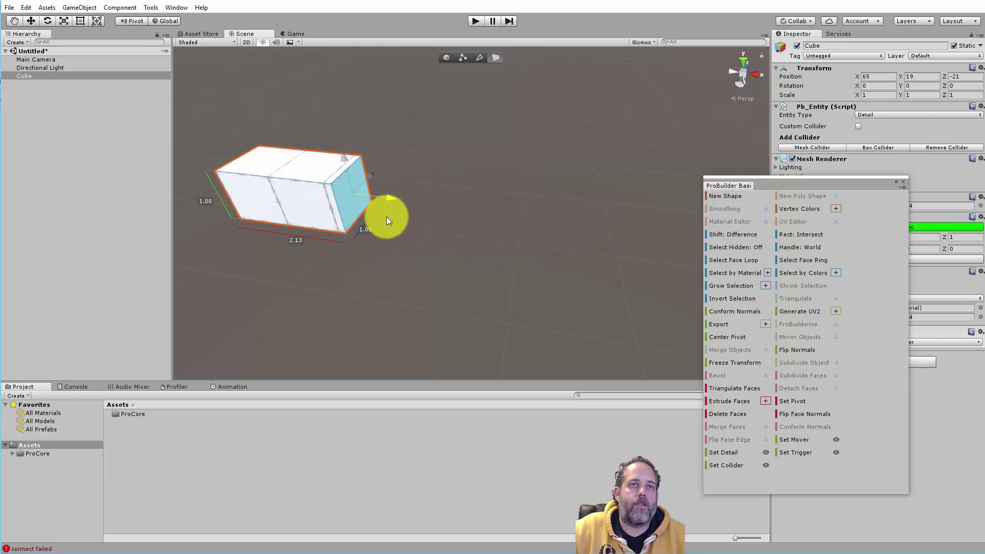
key(ctrl+z)
key(ctrl+z)
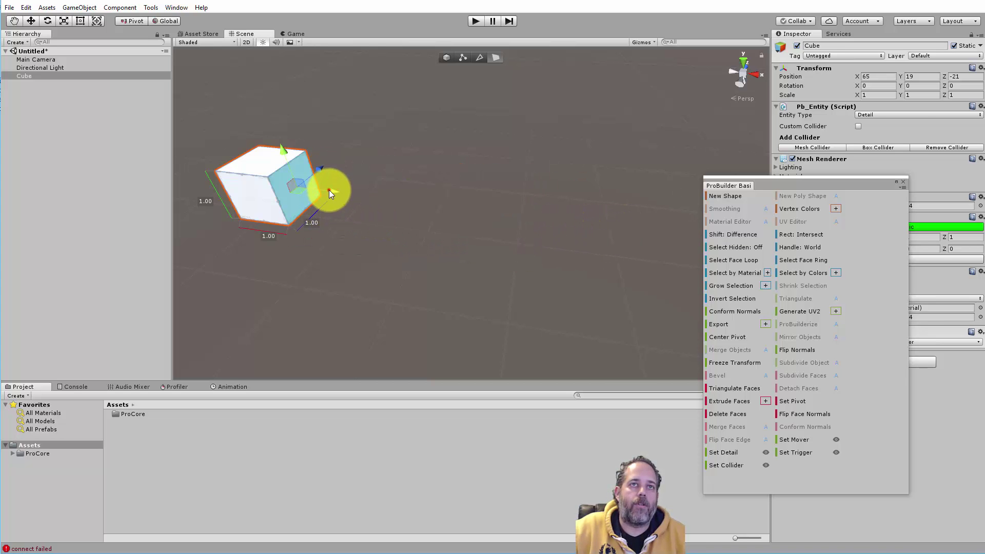
shift+drag(328, 190, 603, 229)
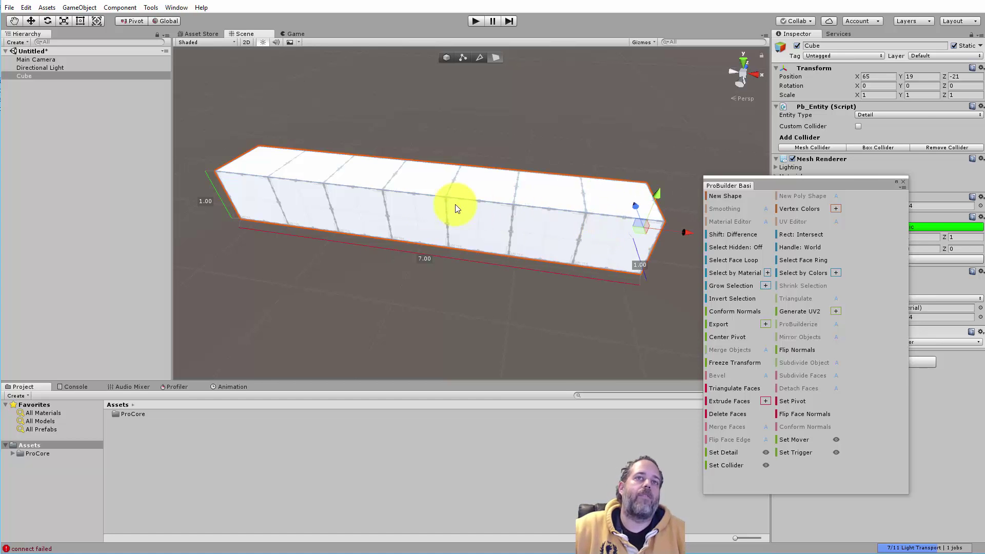
alt+drag(455, 204, 273, 201)
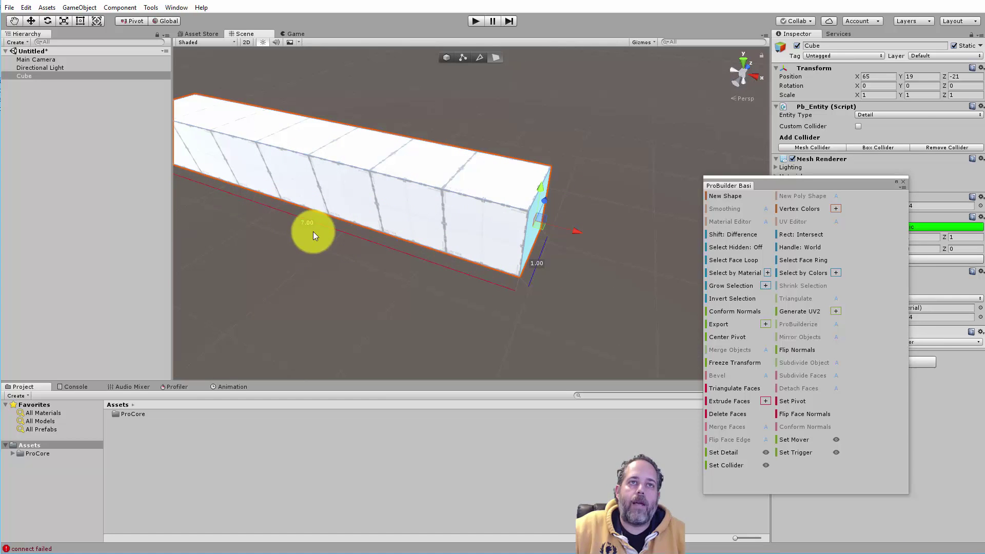
click(152, 7)
mouse_move(177, 23)
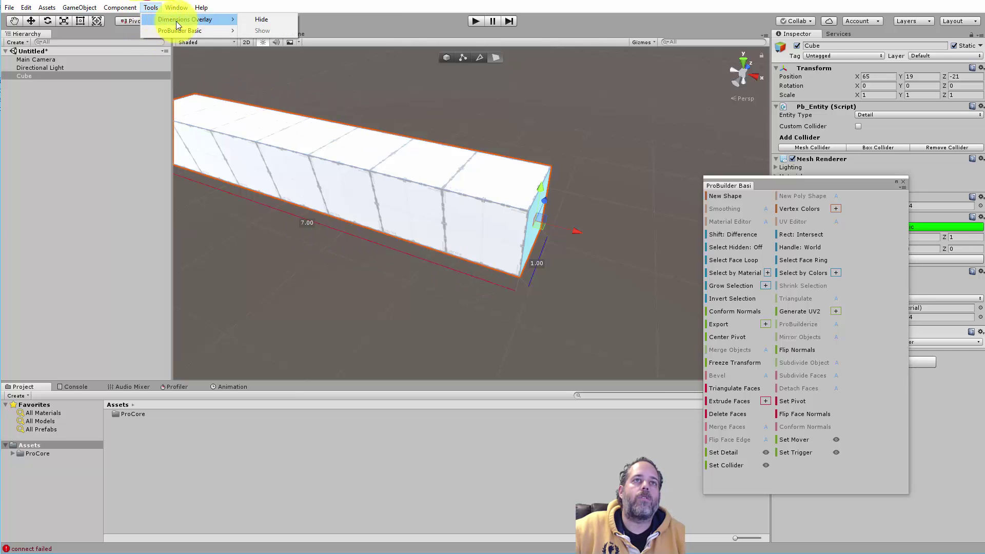
click(262, 19)
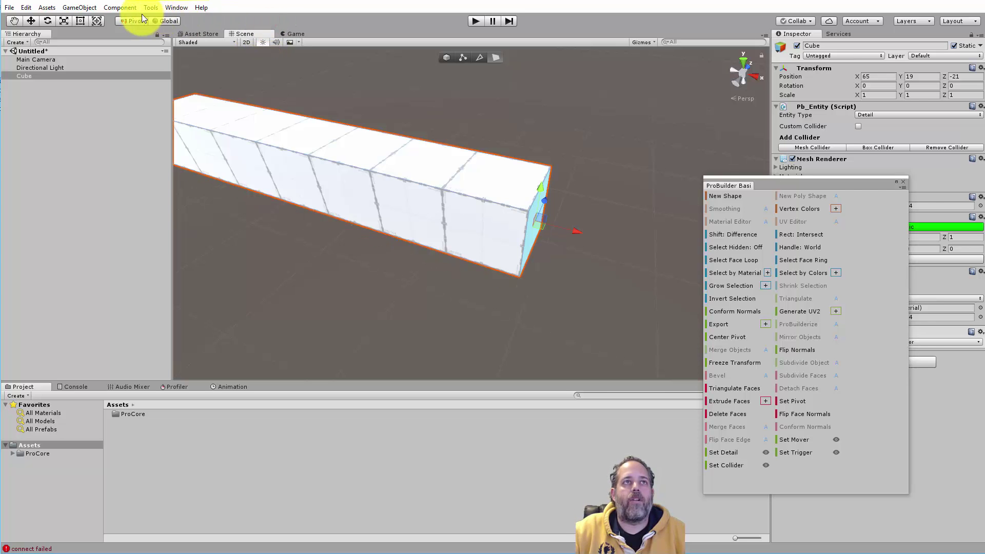
click(150, 7)
mouse_move(172, 23)
click(266, 28)
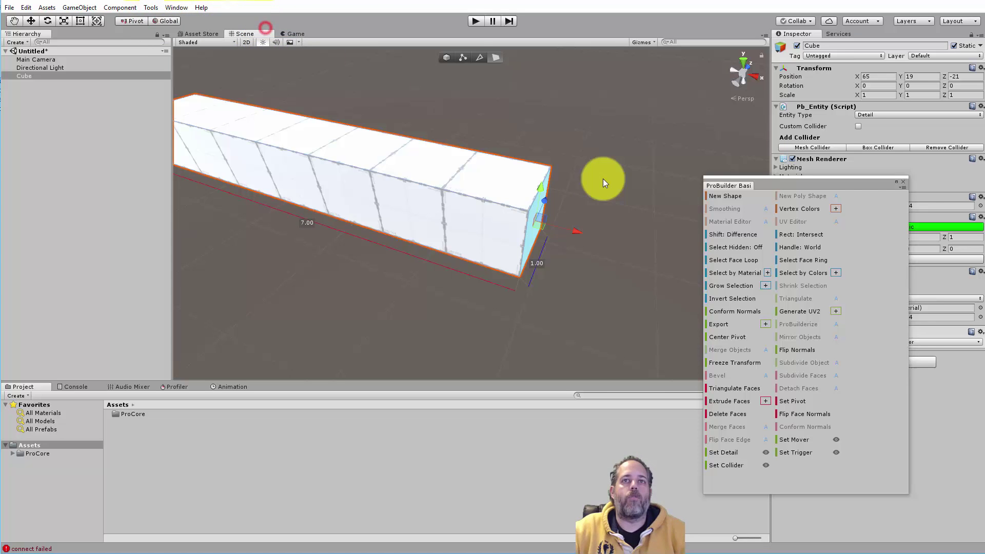
alt+drag(602, 178, 368, 159)
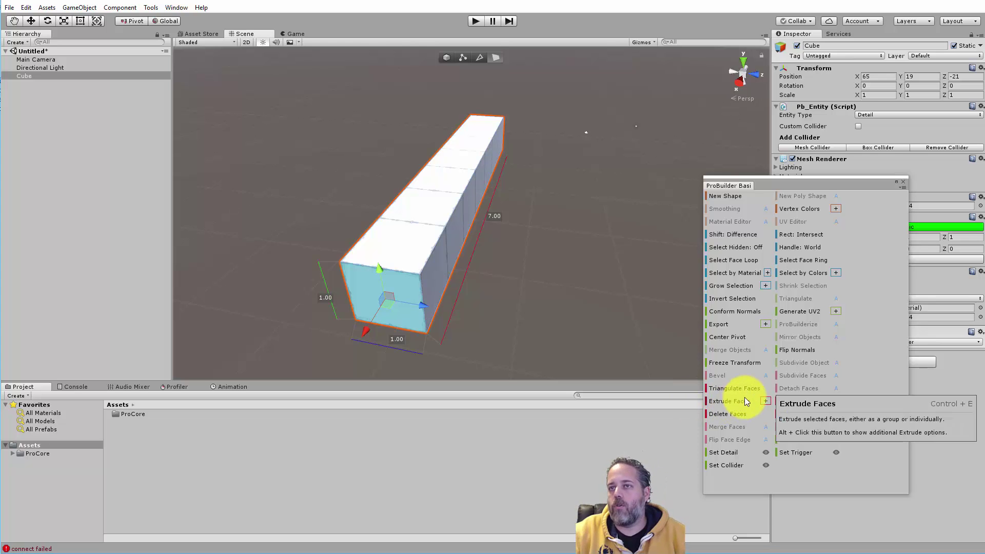
- Extrude the box's end face with Ctrl+E and pull it out to lengthen the box
alt+drag(379, 276, 478, 277)
key(ctrl+e)
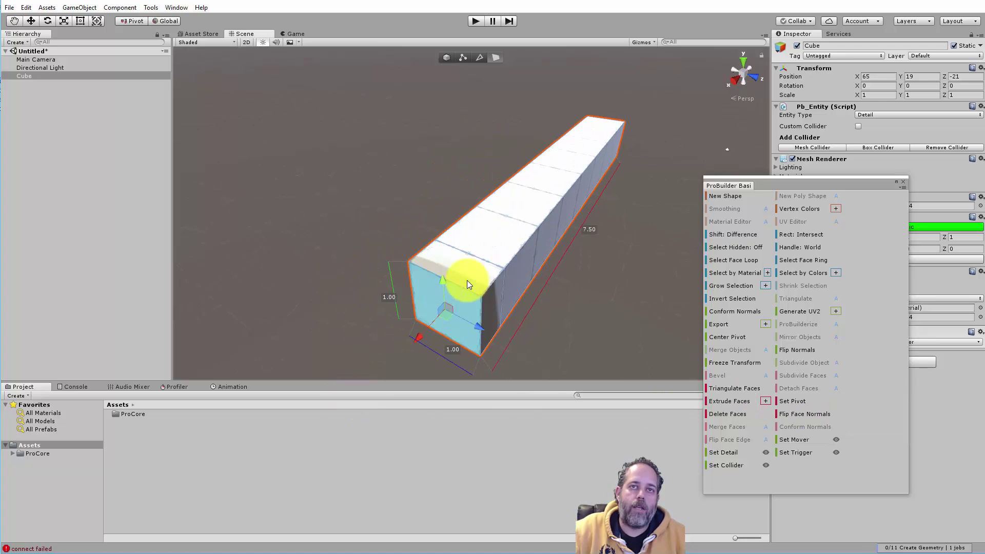
alt+drag(521, 276, 479, 281)
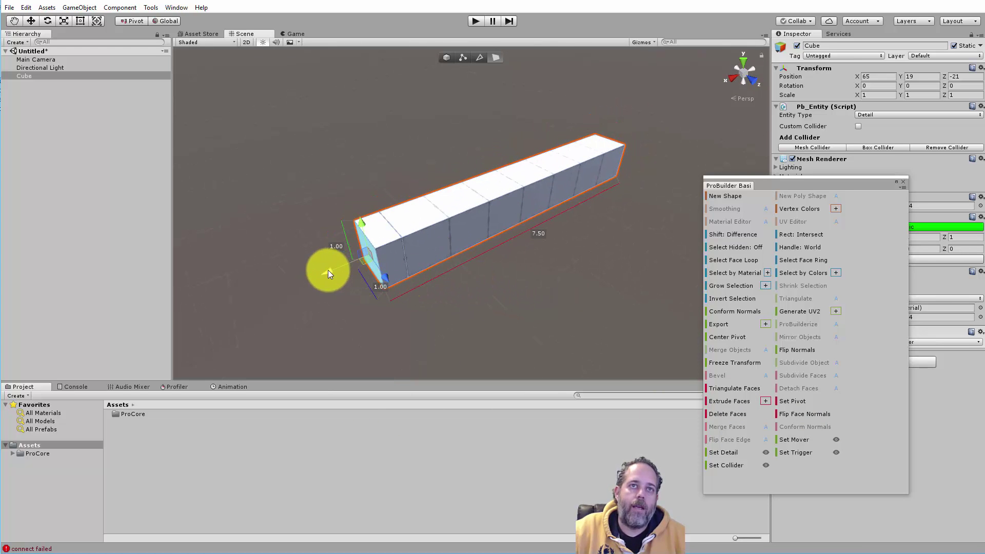
drag(328, 270, 303, 281)
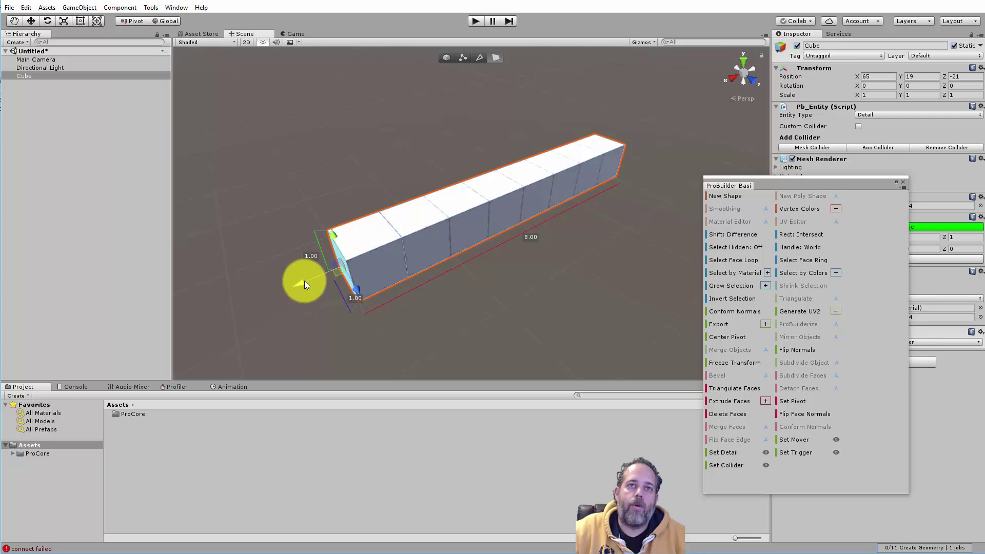
- Extrude a side branch about 4.29 long, then duplicate the mesh as Cube (1)
click(383, 267)
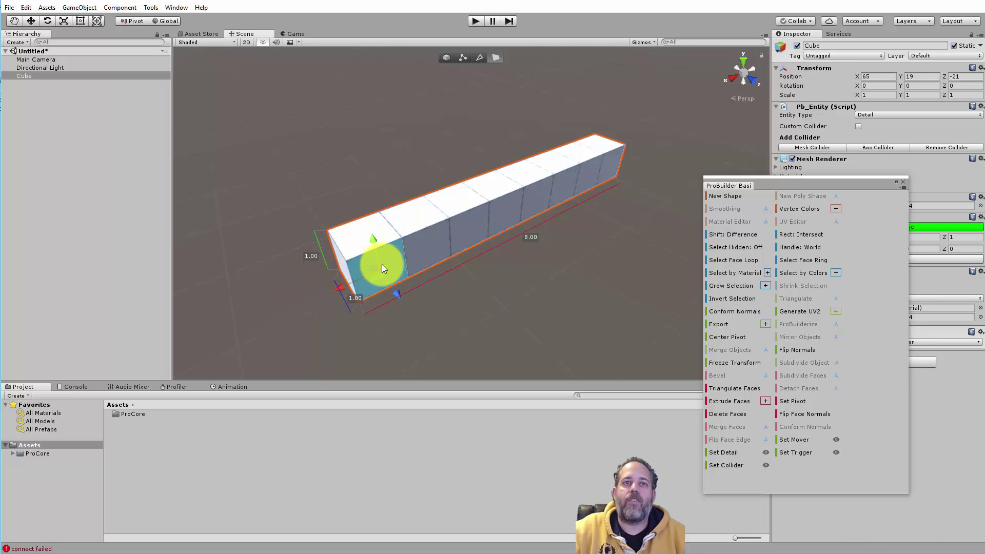
shift+drag(389, 286, 501, 385)
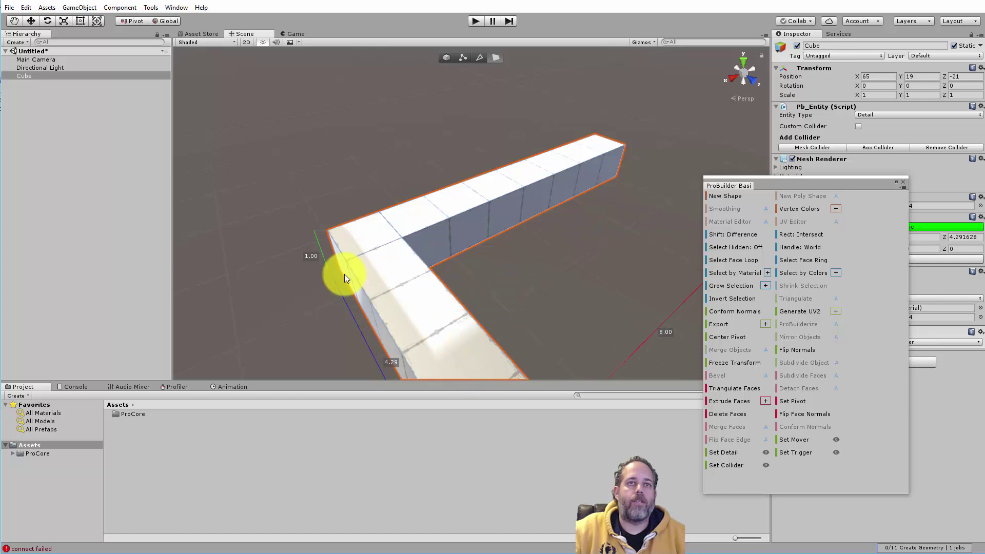
alt+drag(341, 275, 646, 215)
click(490, 287)
click(478, 306)
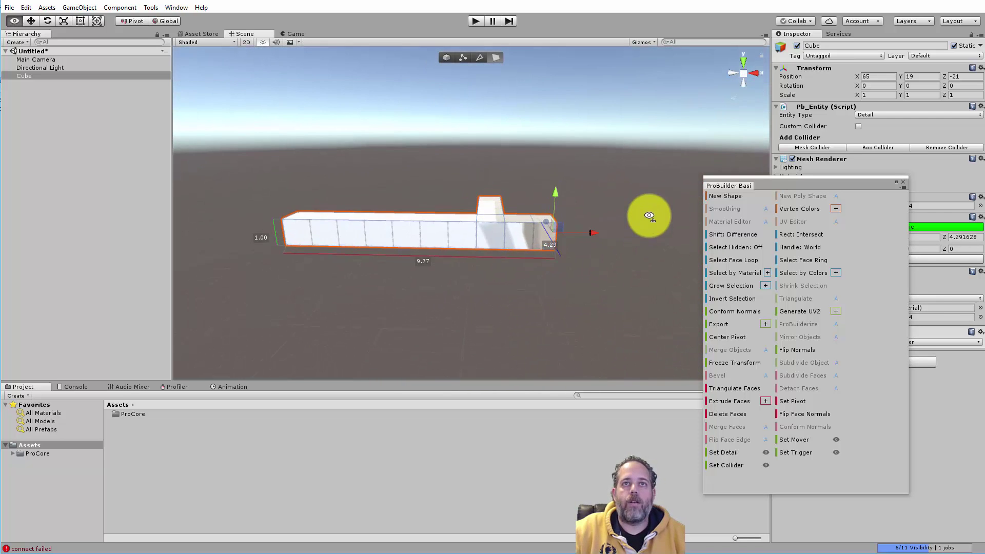
click(488, 233)
key(ctrl+d)
- Extrude a side face of the bar to start a new arm
alt+drag(556, 257, 510, 278)
drag(580, 253, 521, 290)
key(ctrl+z)
click(598, 255)
key(ctrl+e)
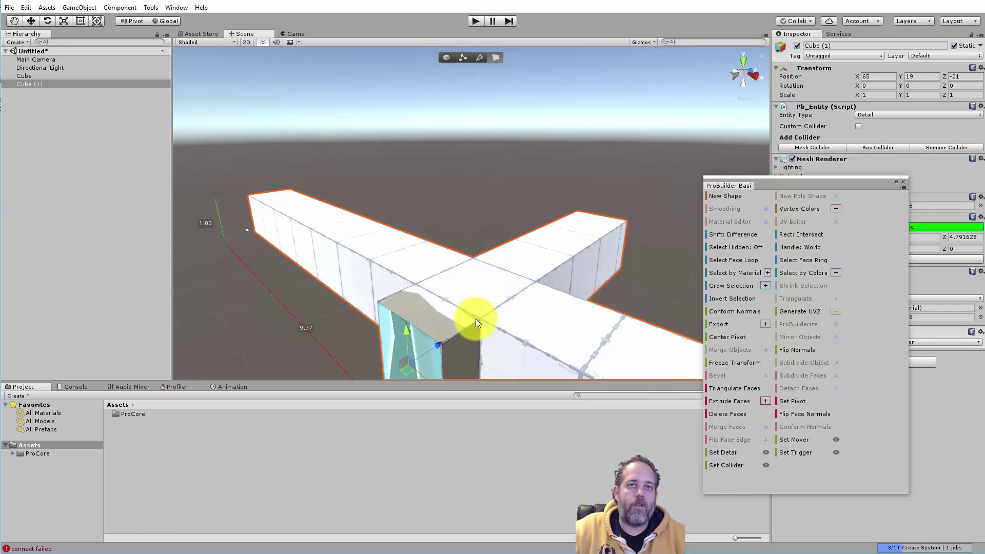
- Stretch the new arm out to about 11.53 and adjust its top faces
alt+drag(473, 318, 538, 309)
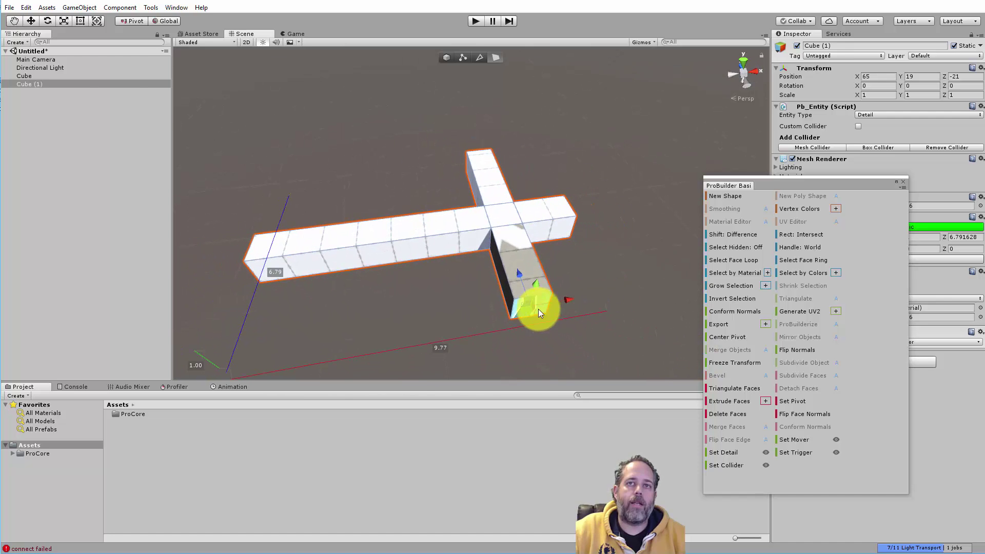
drag(522, 274, 563, 334)
alt+drag(426, 321, 499, 329)
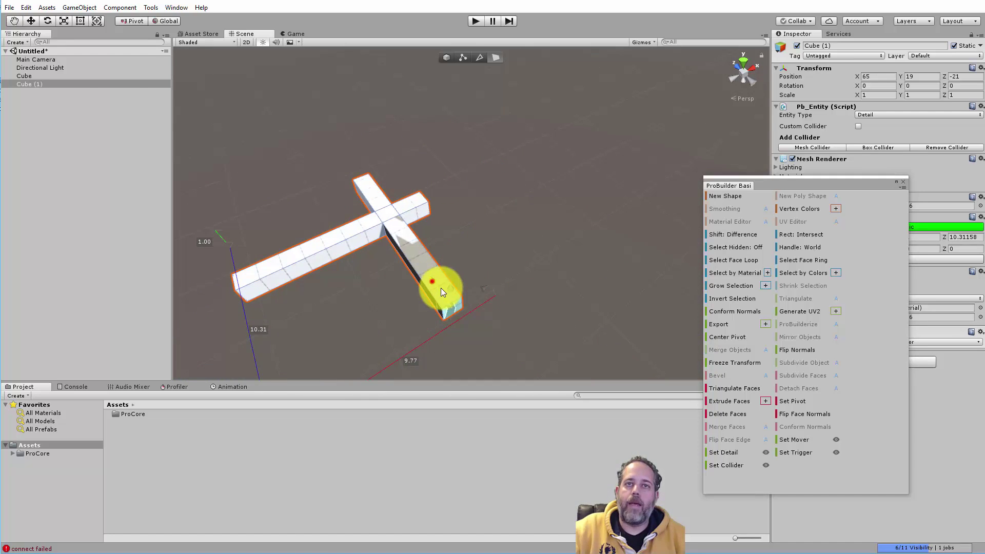
drag(440, 286, 433, 235)
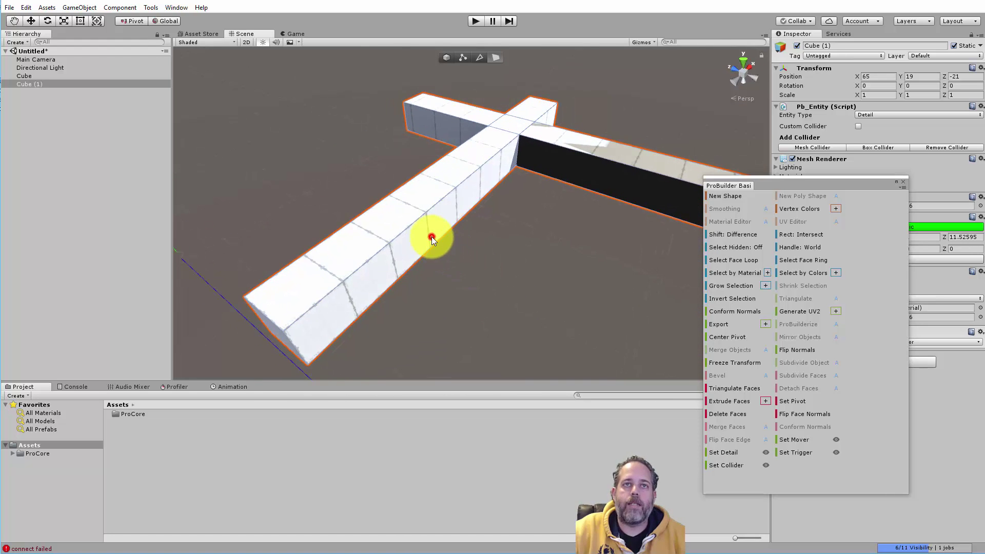
click(394, 216)
mouse_move(414, 167)
mouse_down()
mouse_move(425, 103)
mouse_move(419, 152)
mouse_move(435, 165)
mouse_move(418, 149)
mouse_move(409, 32)
mouse_move(380, 165)
mouse_move(432, 172)
mouse_up()
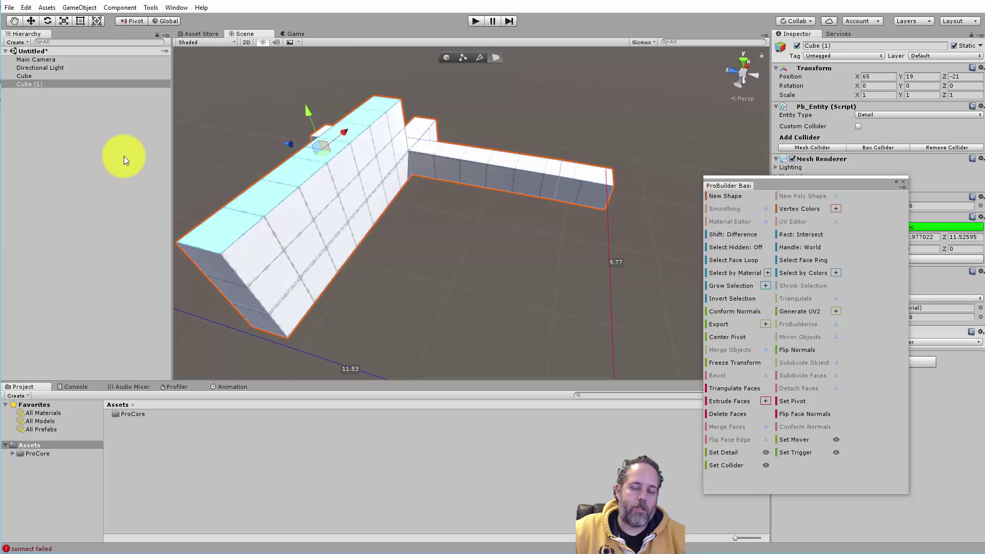
- Delete Cube and Cube (1) from the scene
click(73, 66)
click(72, 76)
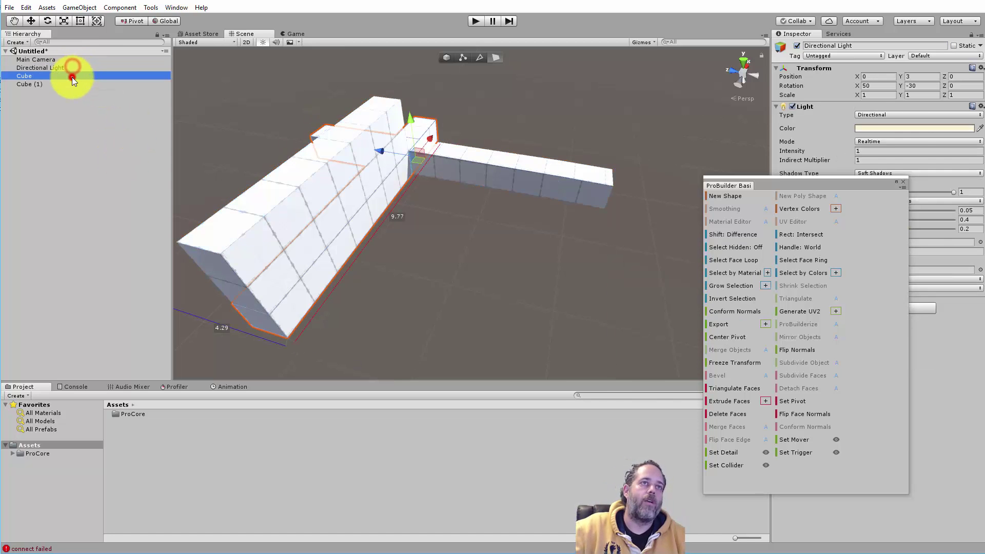
key(shift+Down)
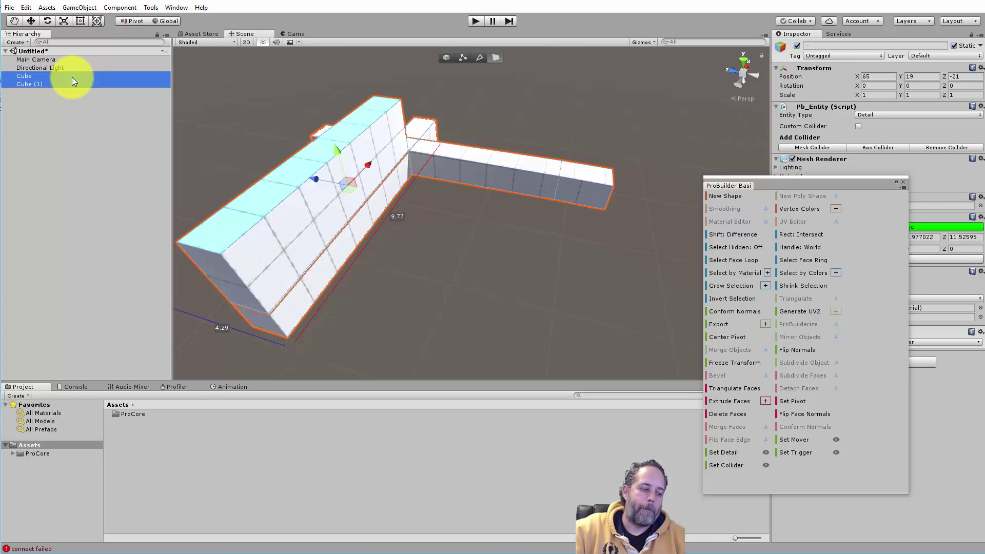
key(Delete)
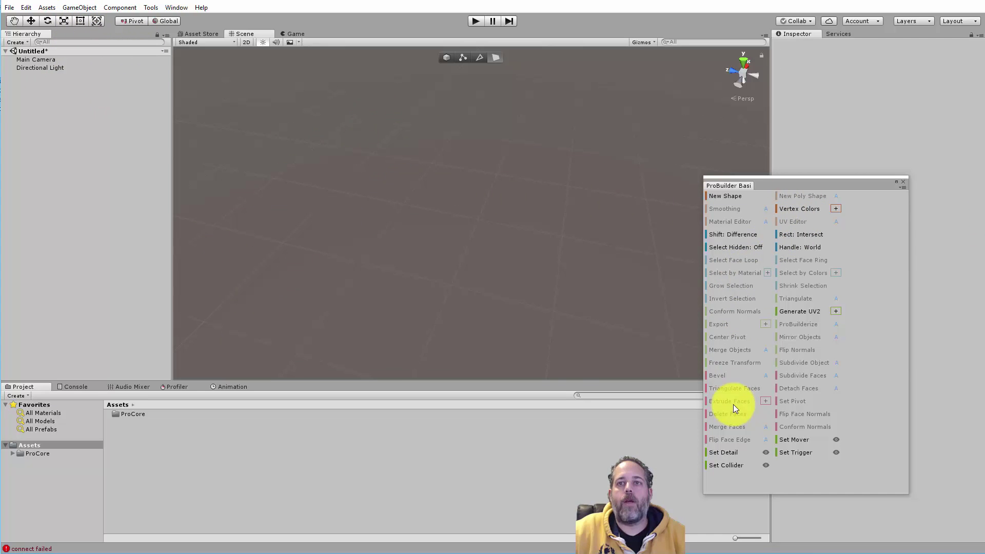
- Build a new ProBuilder cube scaled 4 on X, Y and Z
click(724, 195)
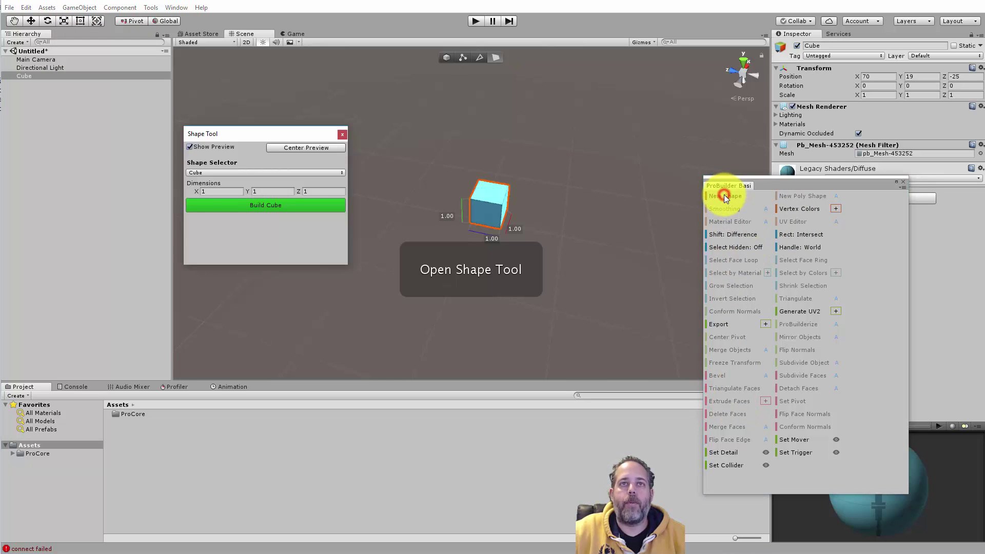
click(888, 97)
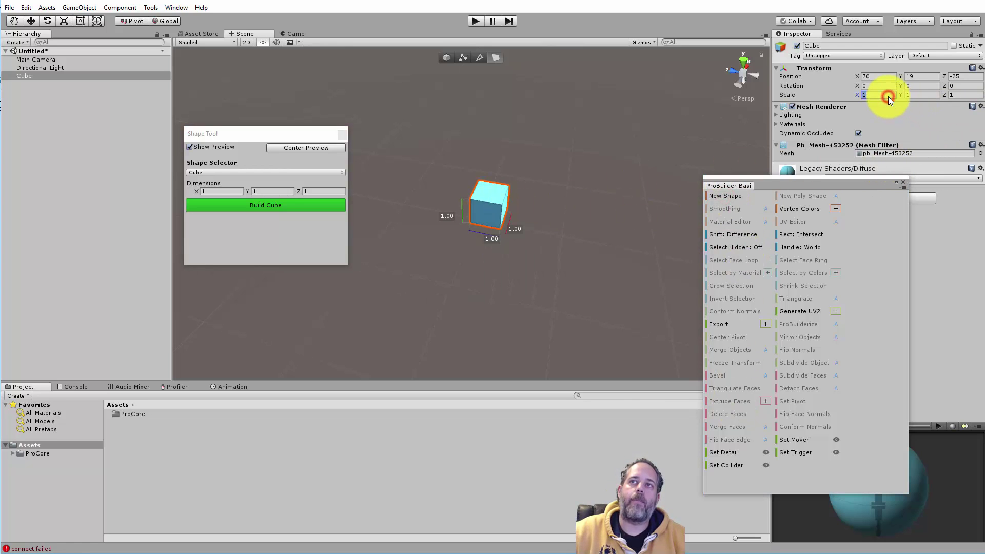
text(4)
key(Tab)
text(4)
key(Tab)
text(4)
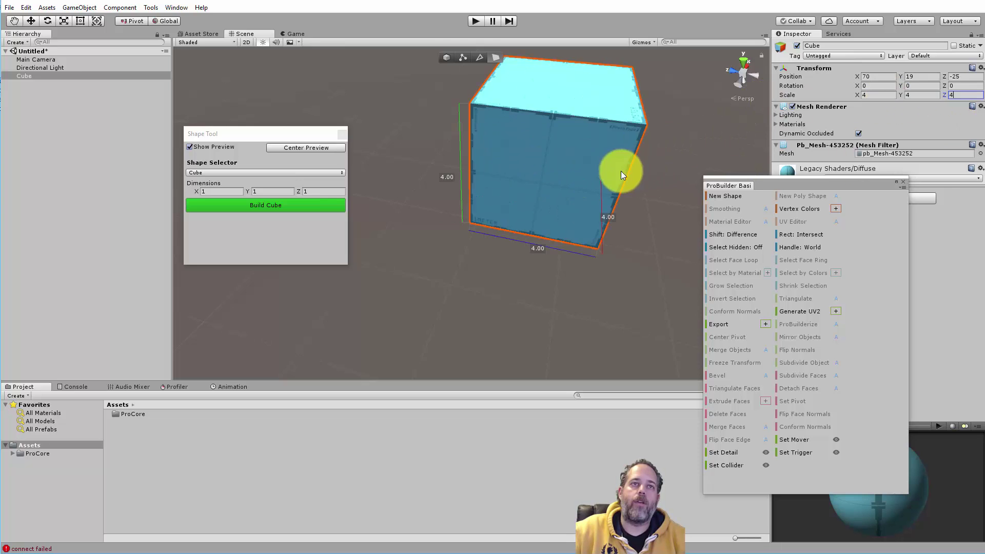
alt+drag(622, 174, 459, 234)
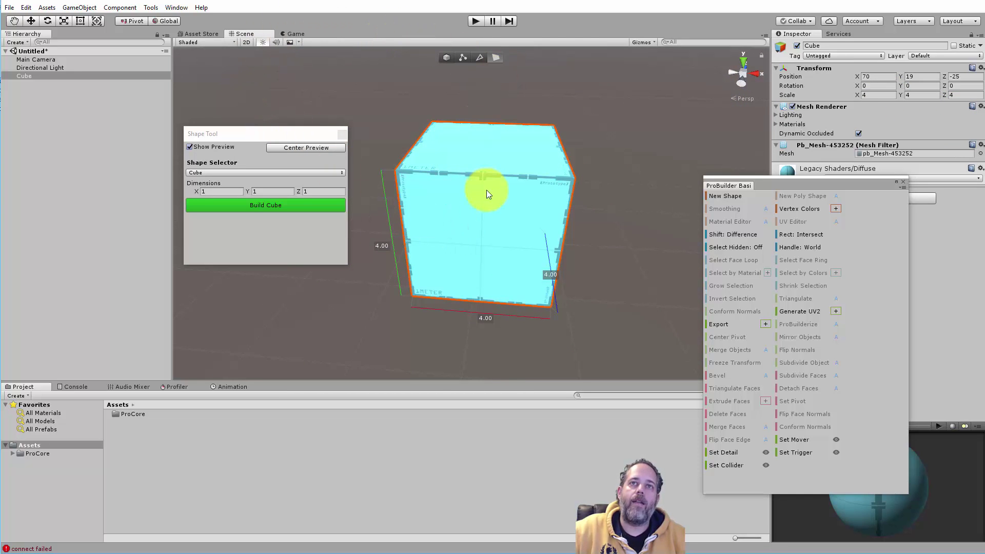
alt+drag(484, 207, 672, 267)
click(315, 206)
click(494, 236)
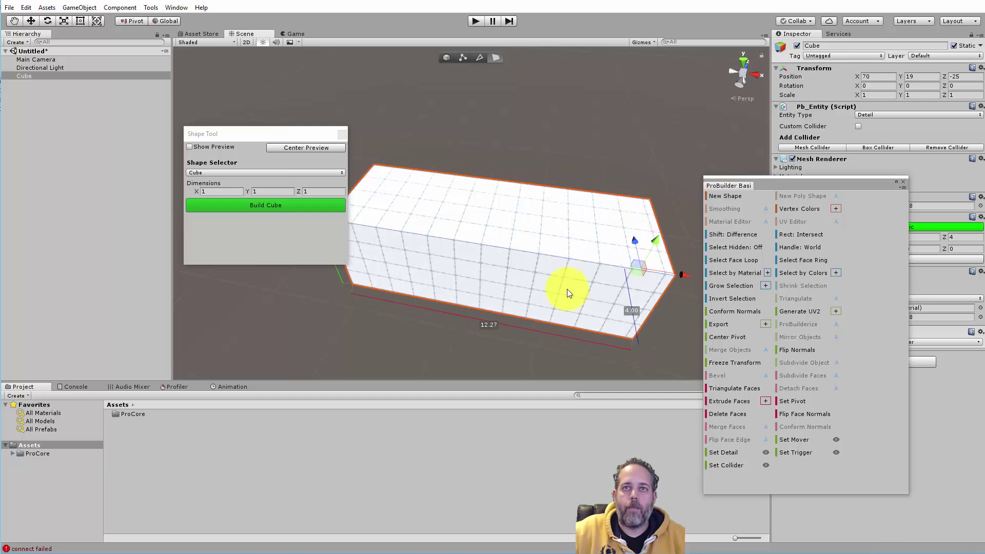
click(549, 290)
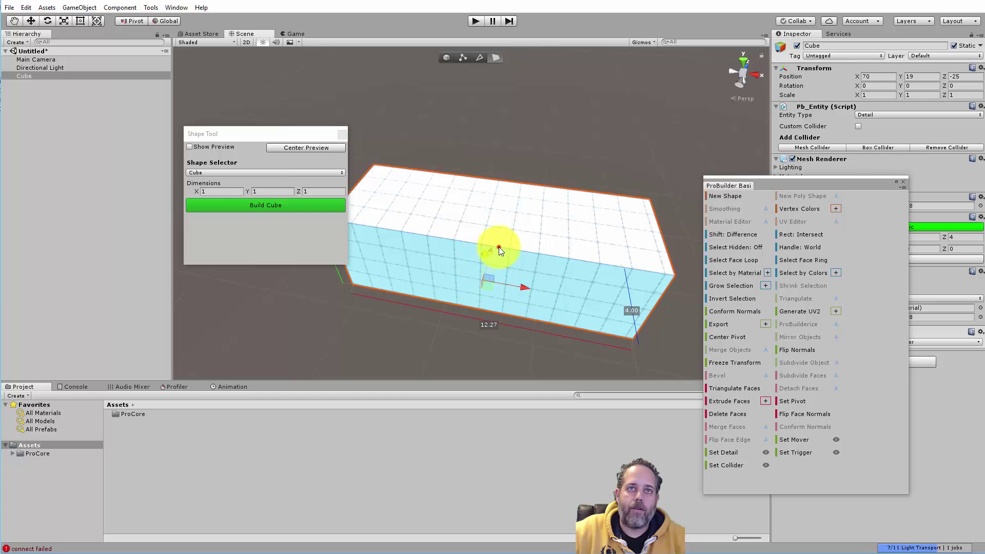
drag(499, 247, 315, 251)
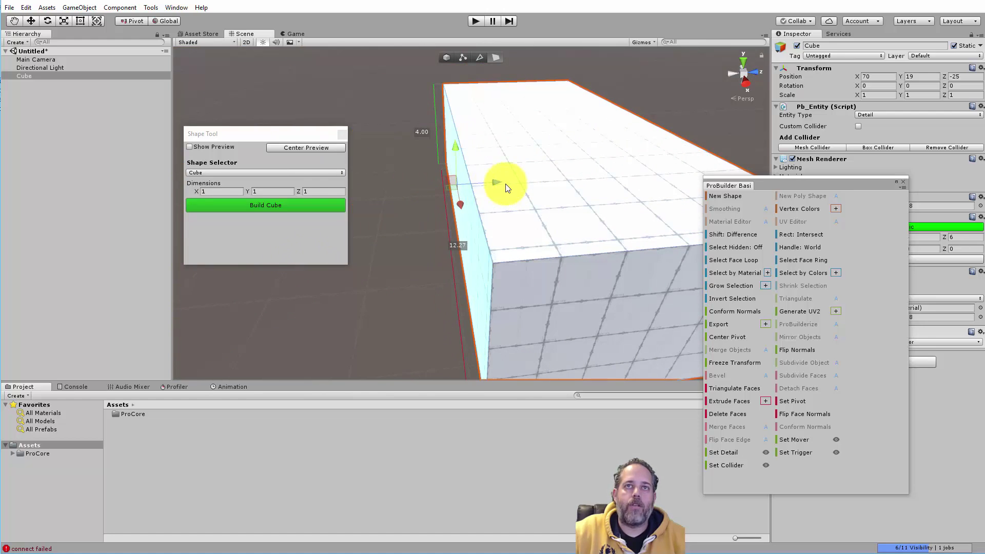
drag(504, 185, 471, 184)
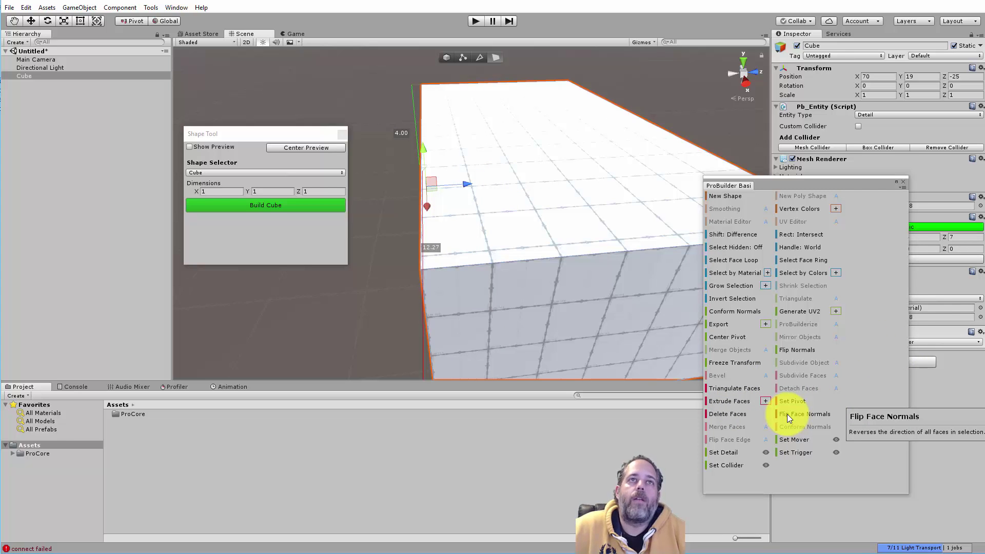
- In Object mode, flip the box's normals and orbit to view its interior
click(442, 57)
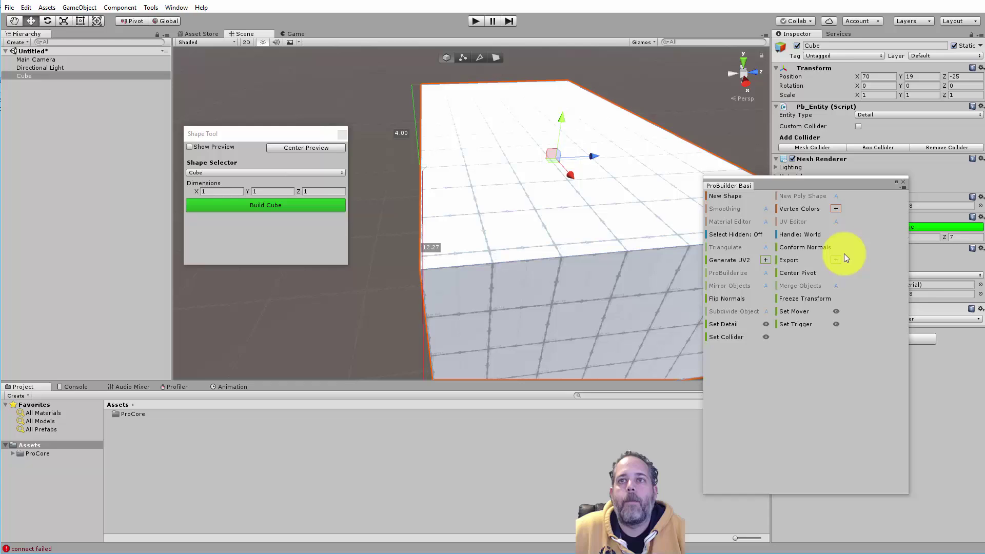
click(733, 299)
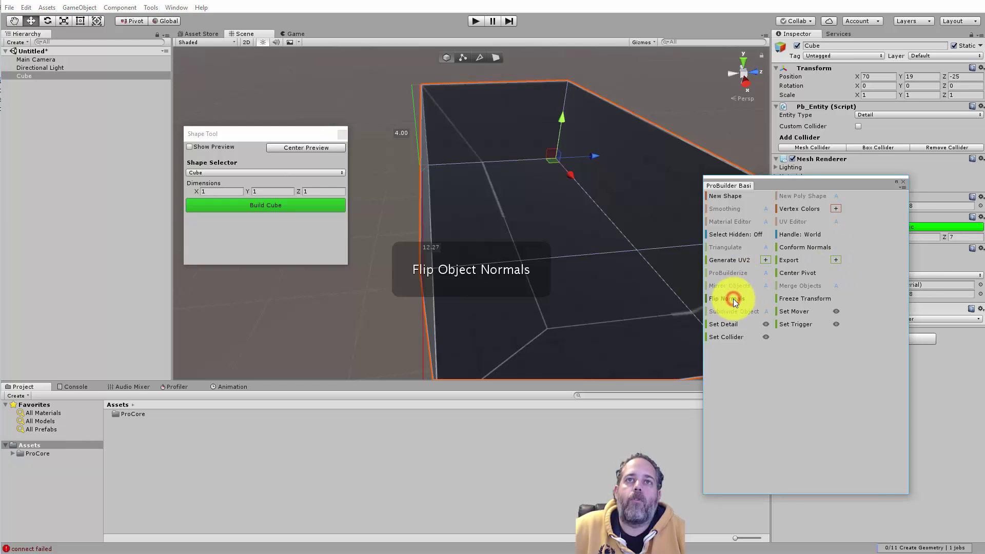
alt+drag(676, 294, 496, 124)
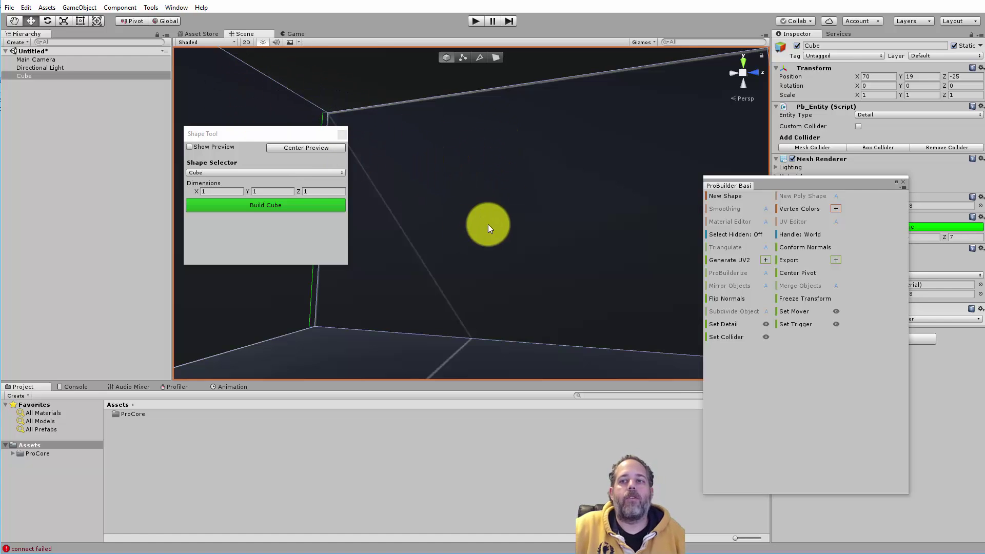
- Turn on scene lighting and move the Shape Tool window to the left edge
click(266, 43)
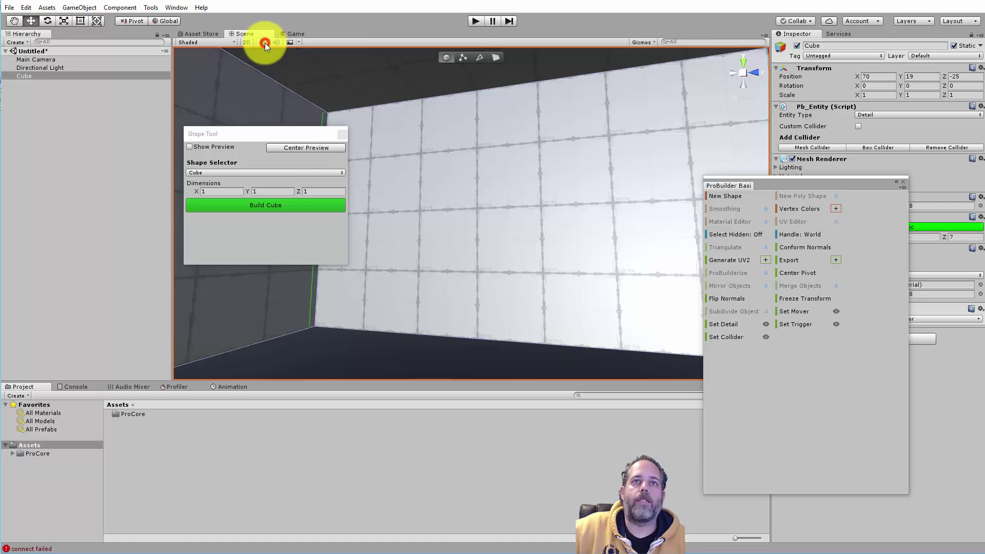
alt+drag(328, 144, 107, 263)
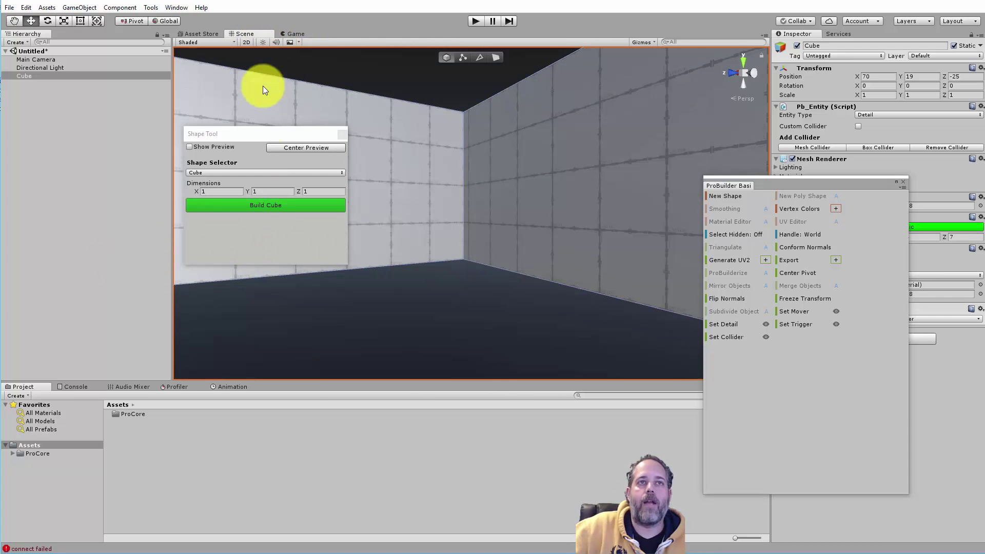
drag(275, 136, 98, 224)
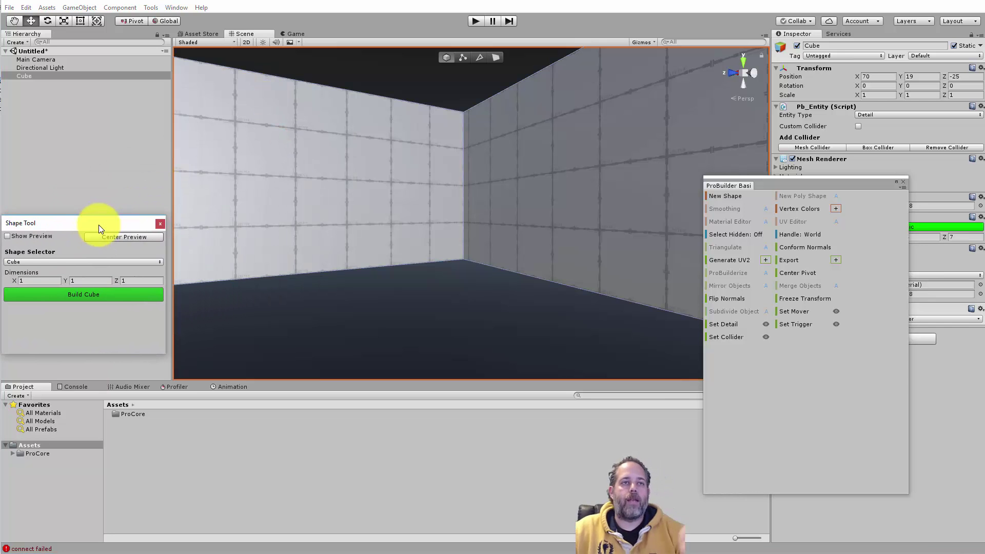
alt+drag(231, 256, 708, 259)
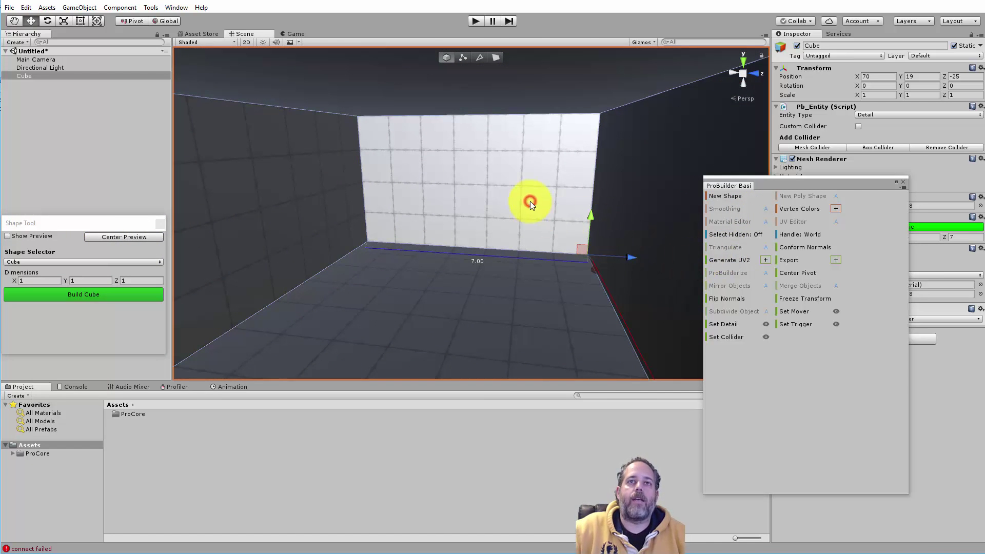
- Switch to Face selection mode and select Cube in the Hierarchy
click(496, 208)
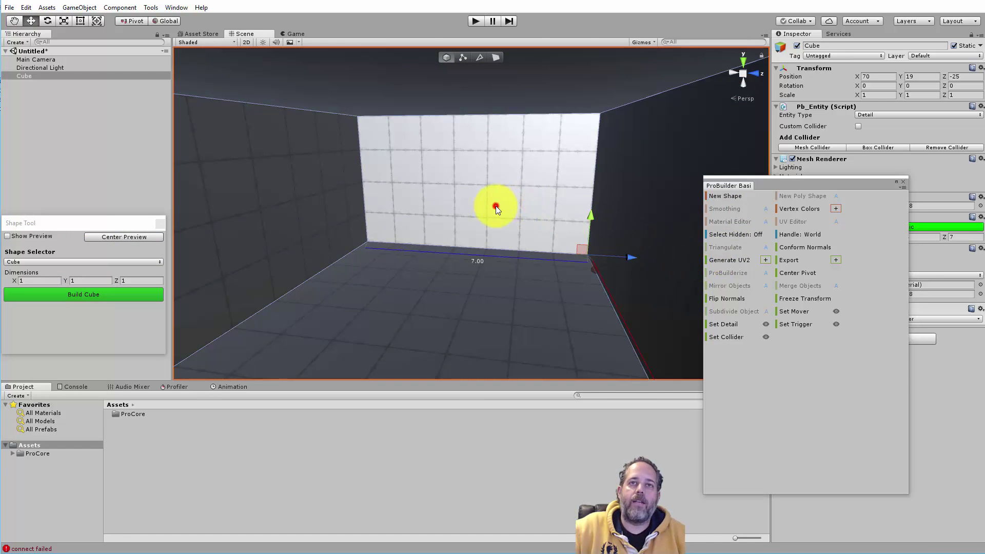
click(493, 58)
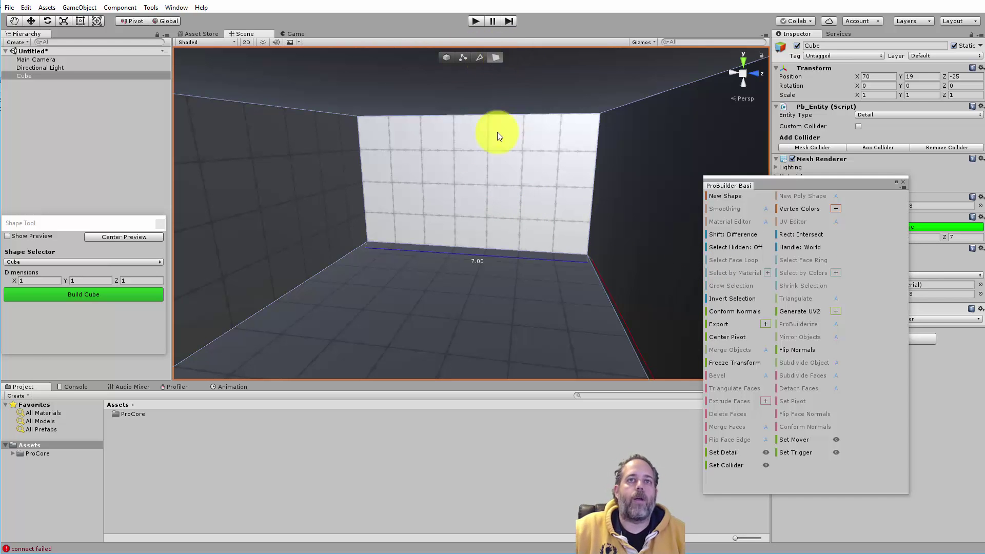
click(25, 74)
click(28, 67)
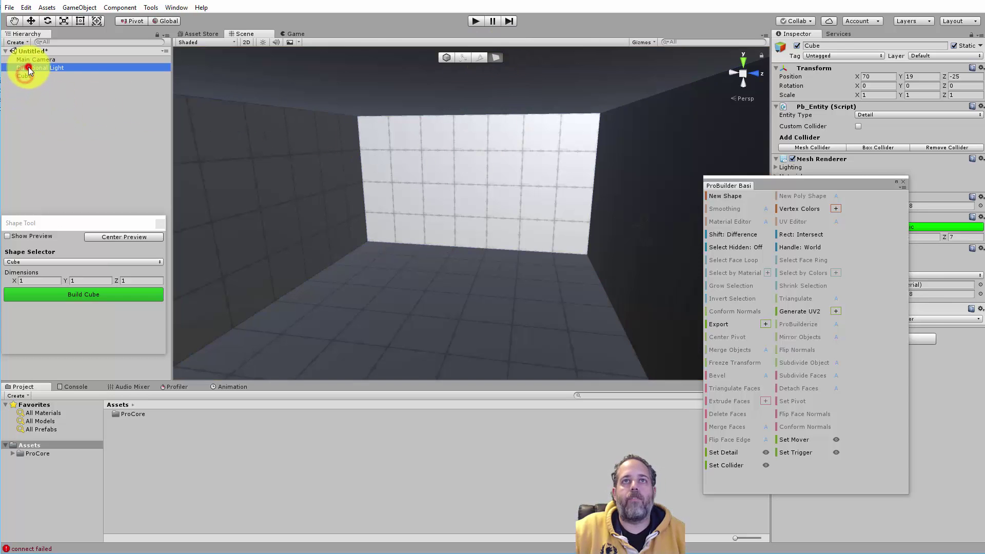
click(29, 75)
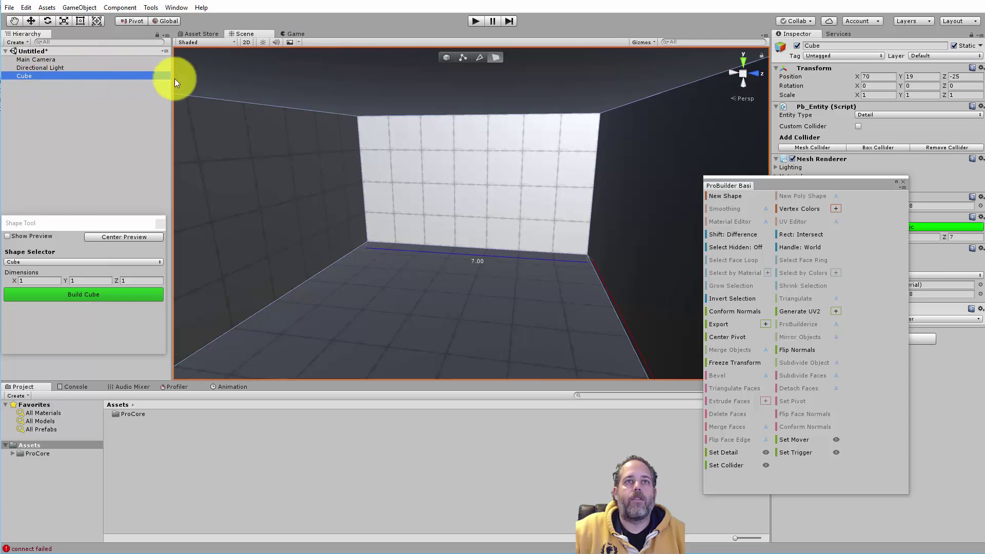
scroll(562, 188, up, 3)
- Push the back wall face outward to lengthen the room, then adjust the ceiling
right_drag(565, 161, 516, 195)
click(470, 235)
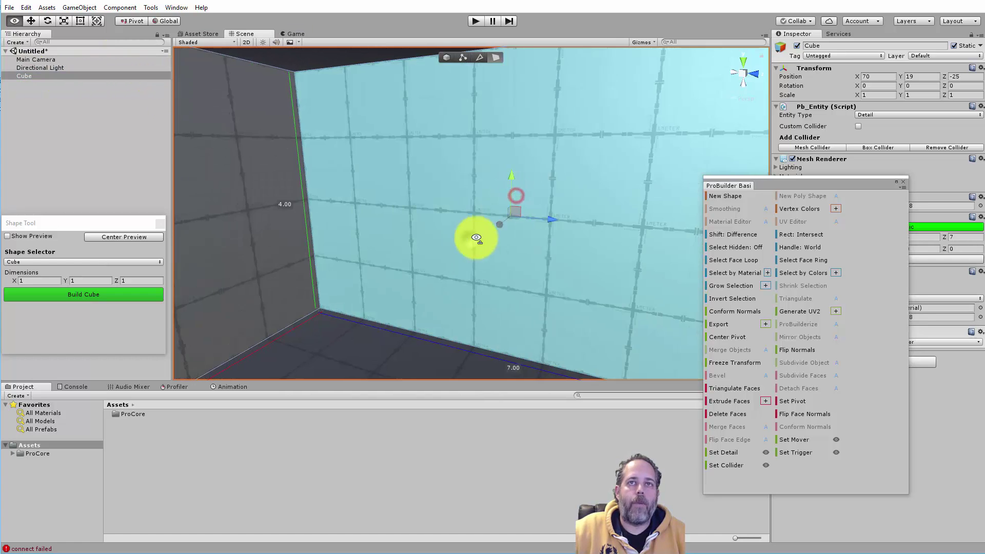
scroll(489, 241, down, 1)
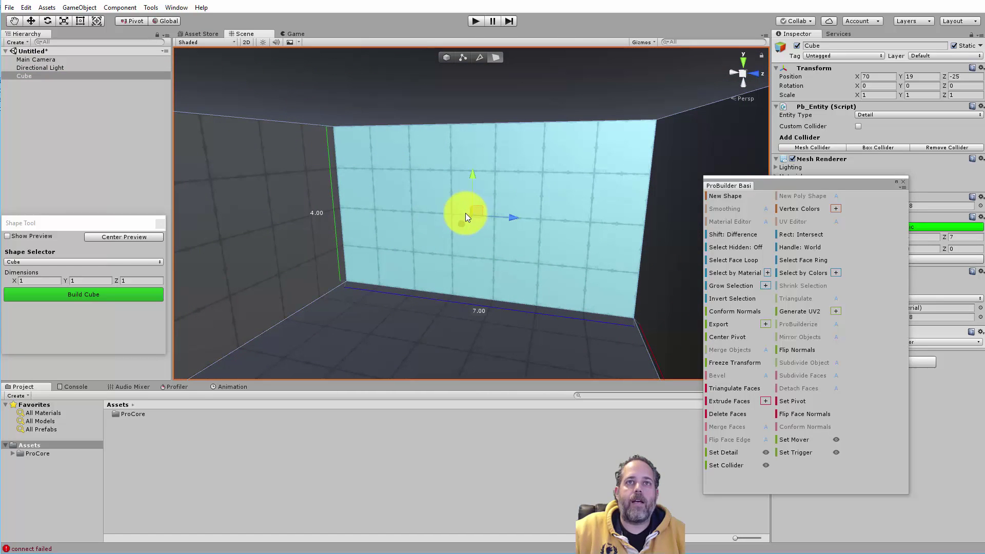
drag(460, 228, 577, 168)
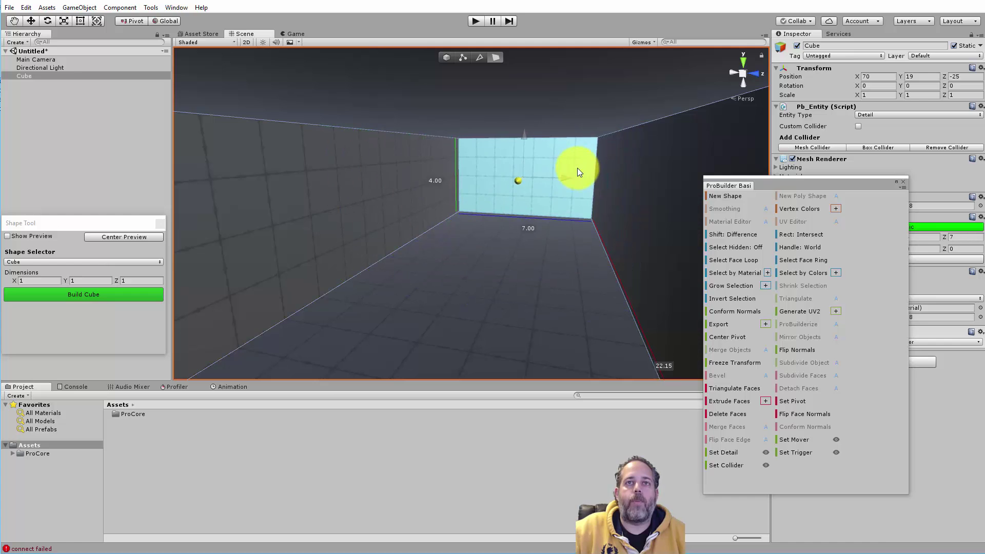
click(488, 110)
mouse_move(429, 67)
mouse_down()
mouse_move(426, 87)
mouse_move(433, 76)
mouse_up()
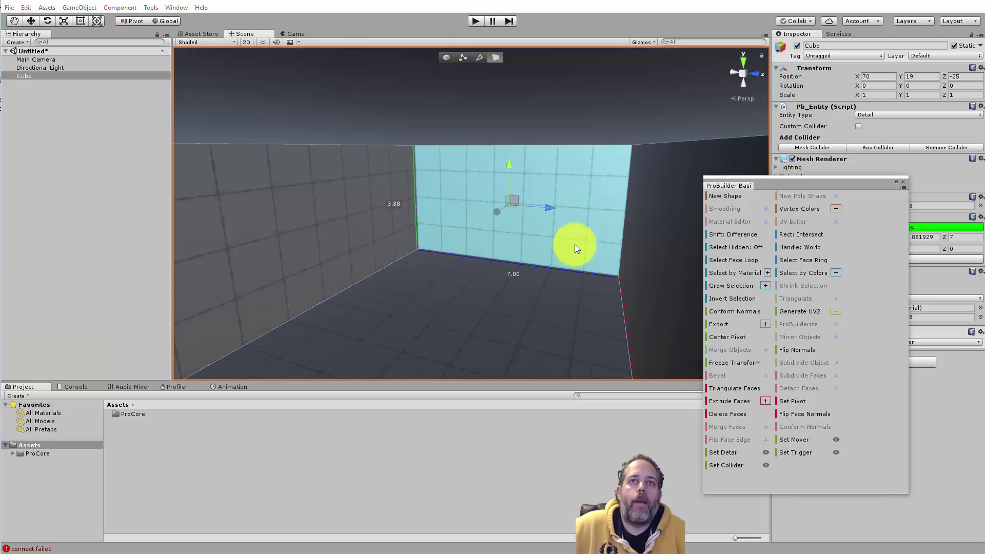
alt+drag(517, 217, 496, 222)
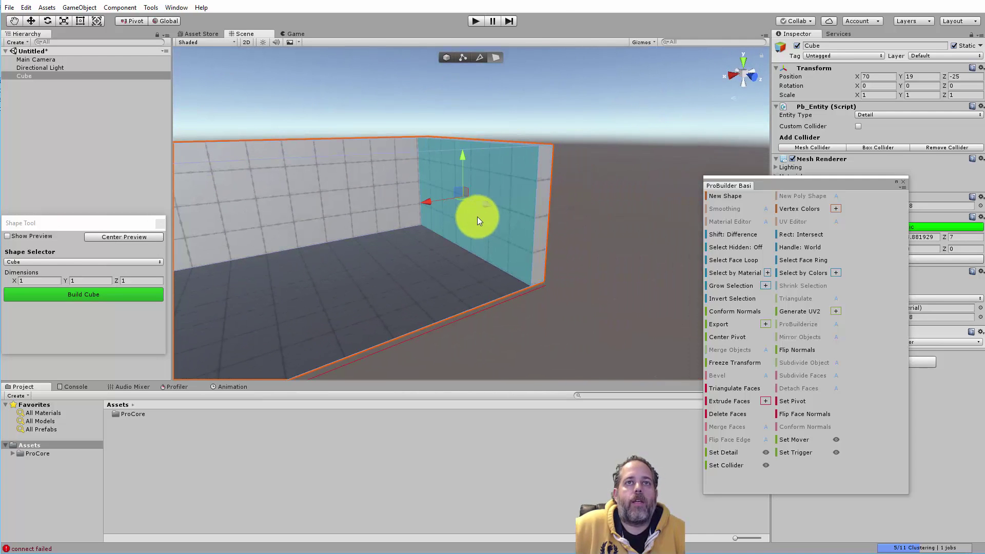
- Extrude a side wall face outward to start a new branching section
drag(426, 203, 567, 187)
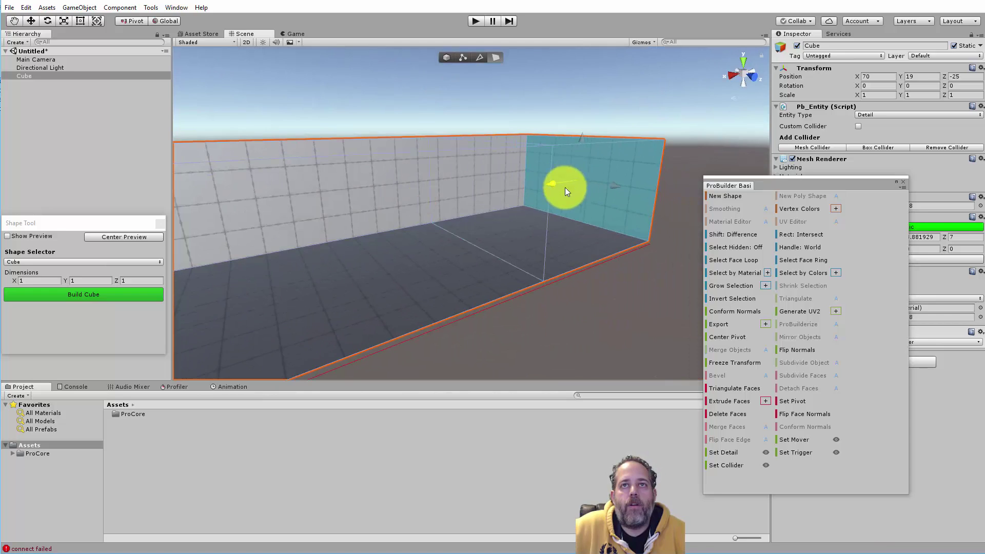
scroll(517, 202, up, 6)
click(426, 204)
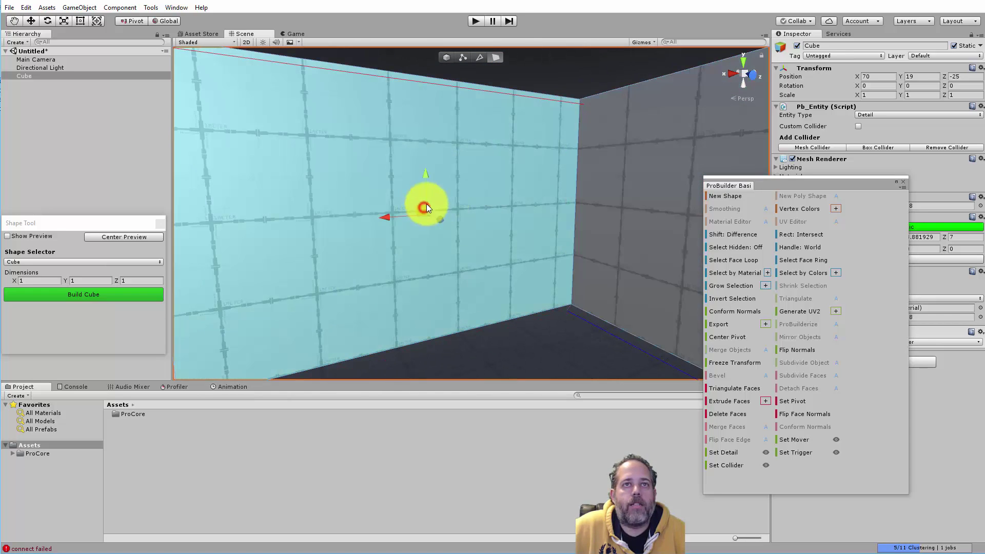
alt+drag(446, 220, 337, 219)
scroll(418, 213, down, 3)
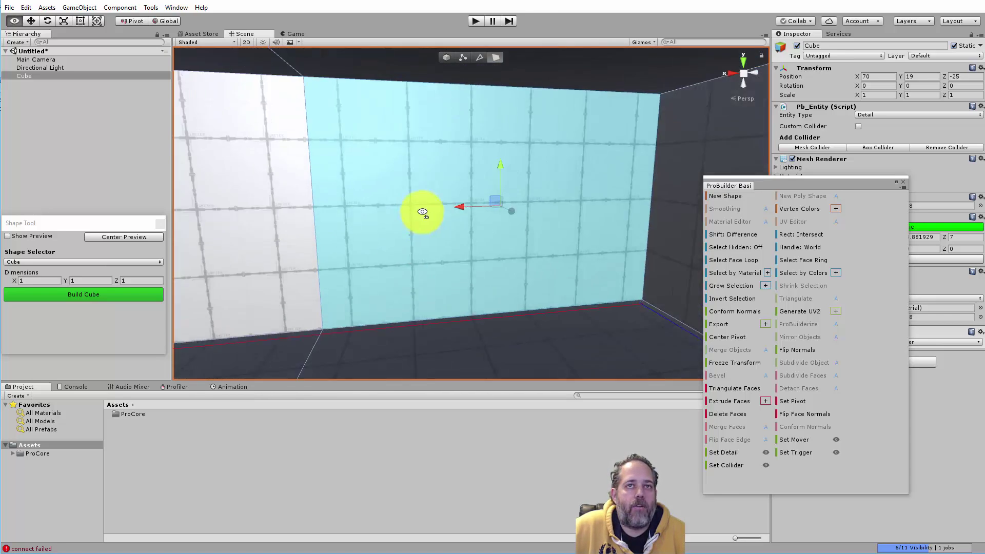
alt+drag(418, 214, 193, 282)
scroll(378, 285, down, 2)
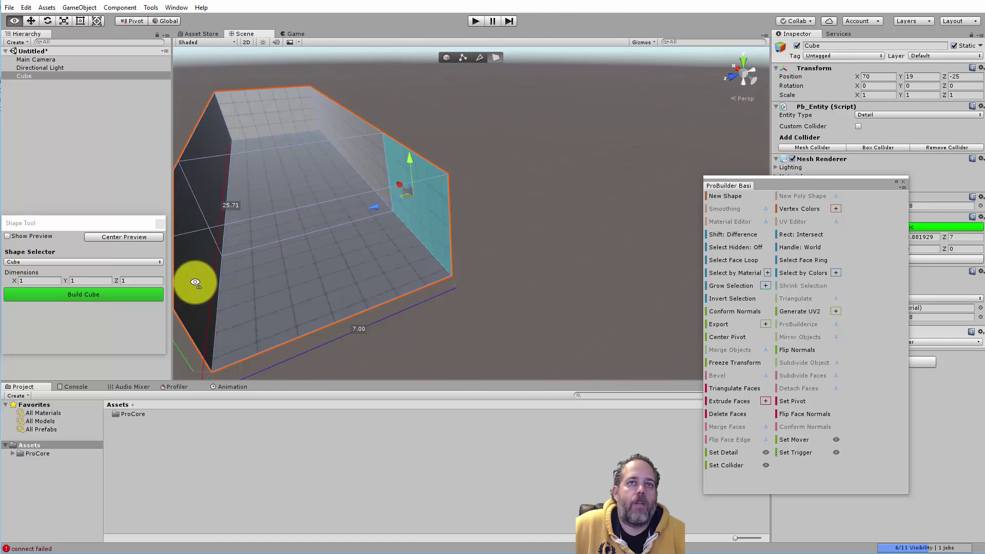
- Extend the new section's end face outward and scale it narrower
click(363, 208)
drag(488, 192, 529, 183)
key(r)
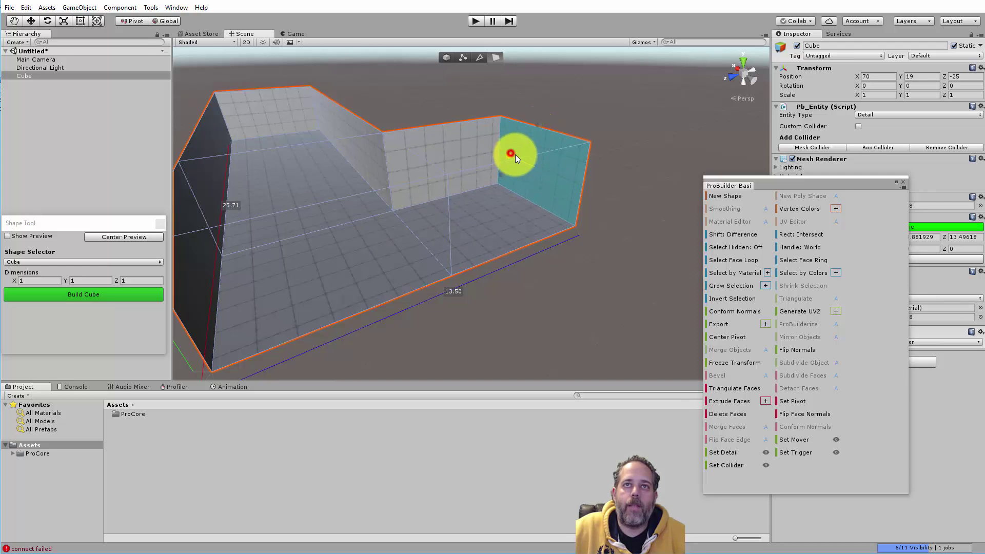
drag(515, 155, 527, 159)
mouse_move(430, 206)
right_down()
mouse_move(418, 214)
mouse_move(510, 207)
mouse_move(600, 153)
mouse_move(693, 151)
mouse_move(611, 136)
mouse_move(598, 62)
mouse_move(408, 200)
mouse_move(420, 200)
right_up()
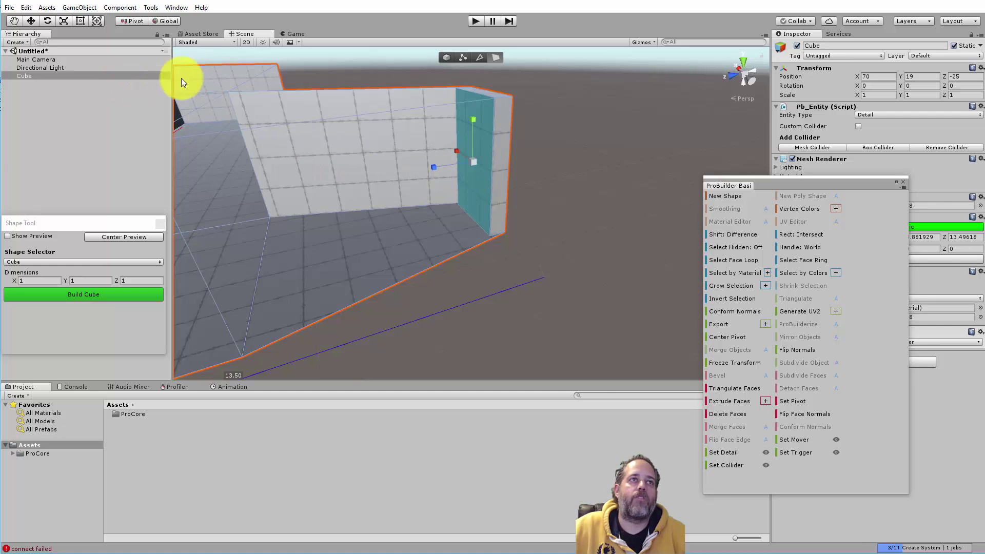
- Drag the end face and far wall back along Z into a long corridor about 25.71 units long
key(w)
drag(432, 168, 688, 208)
click(579, 220)
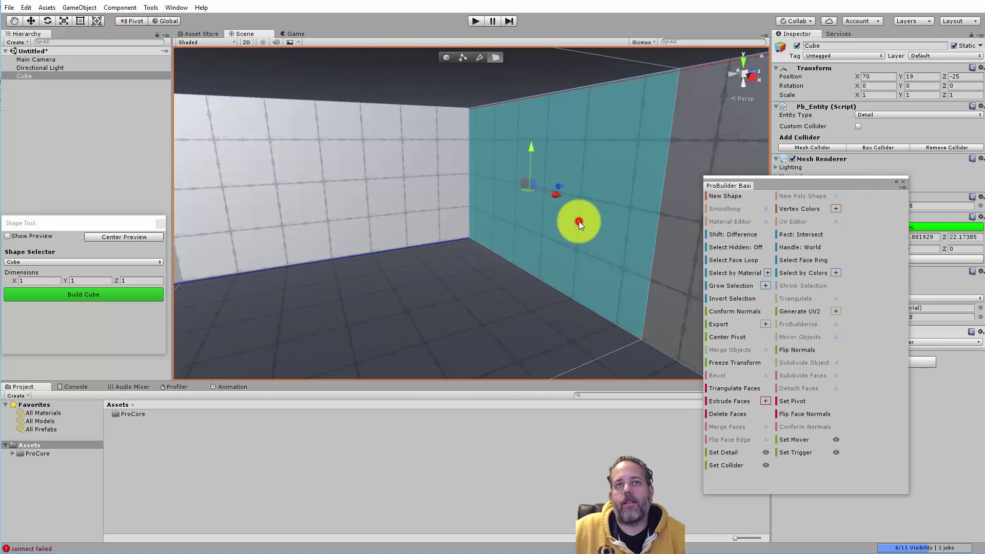
drag(539, 183, 876, 151)
alt+drag(692, 205, 264, 269)
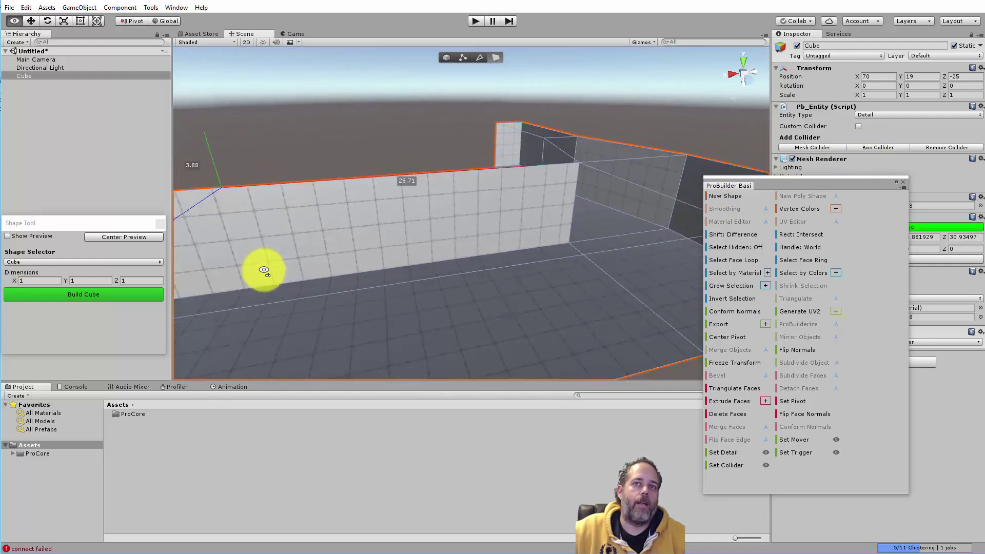
alt+drag(177, 243, 188, 210)
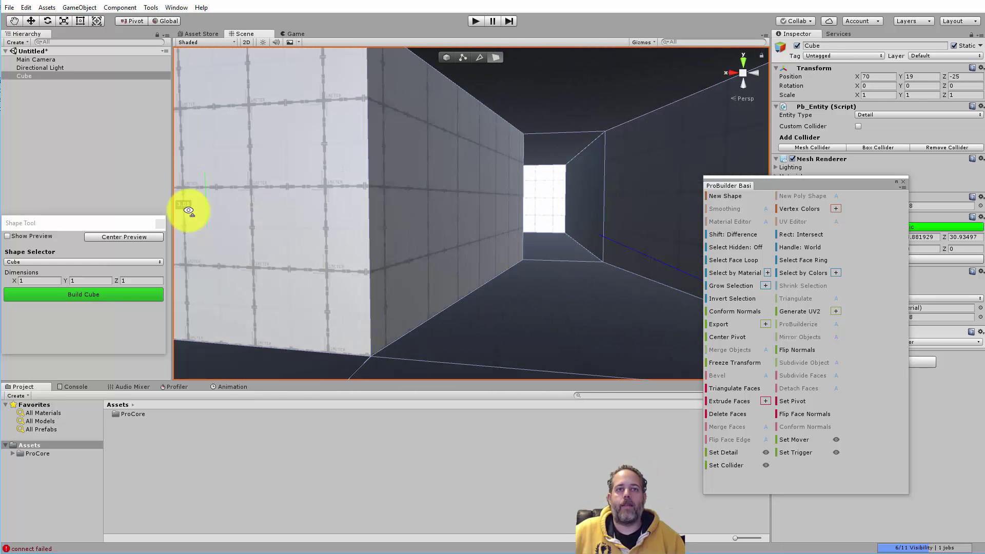